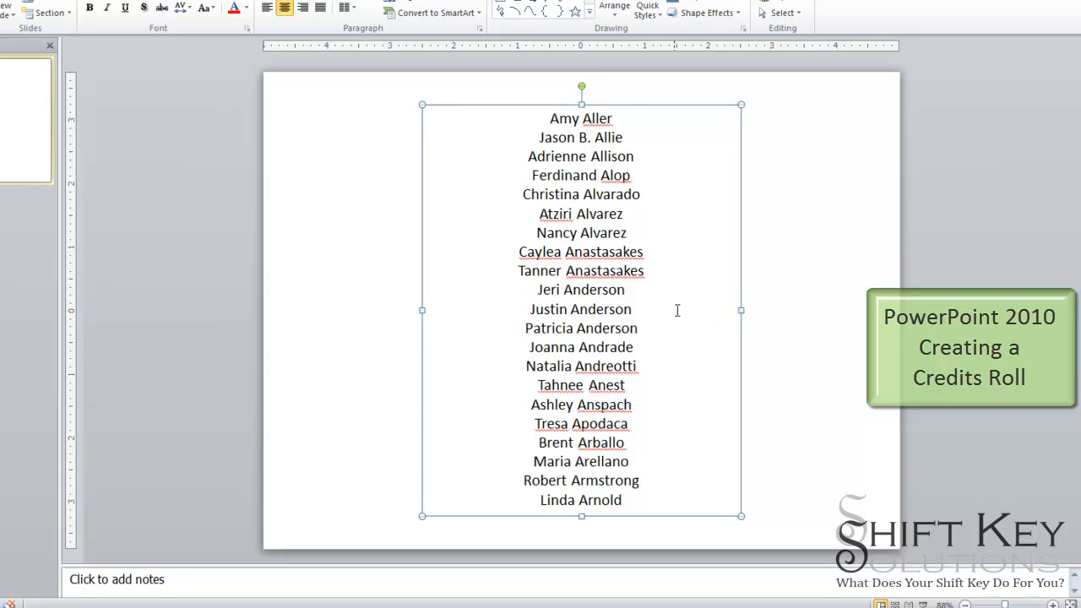
- Move the names text box down so it sits entirely below the slide's bottom edge
{"action": "scroll", "coordinate": [544, 294], "scroll_direction": "down", "scroll_amount": 4}
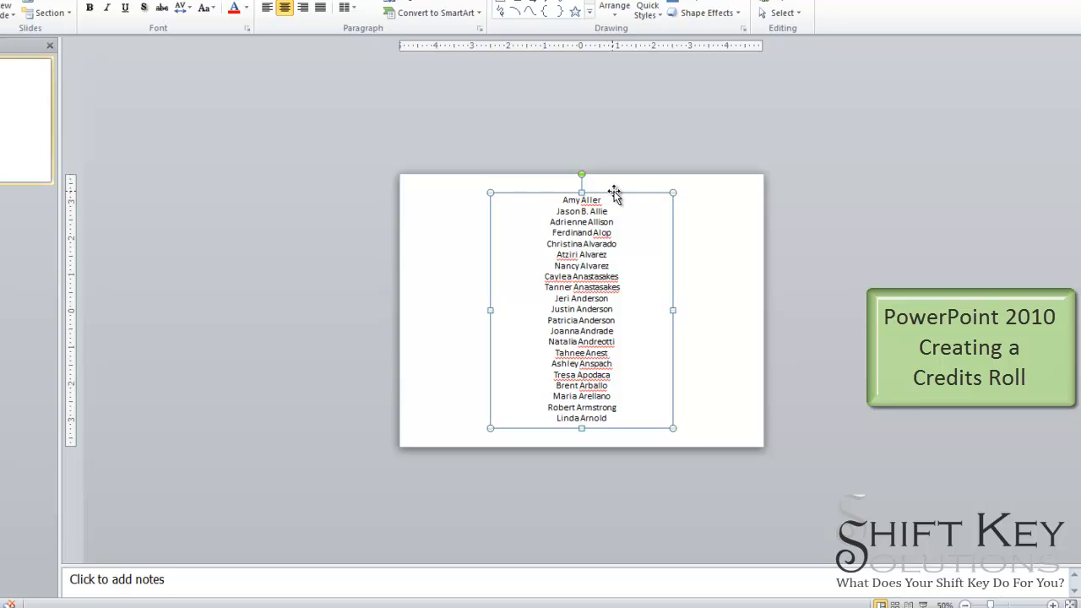
{"action": "left_click_drag", "start_coordinate": [615, 191], "coordinate": [610, 451]}
{"action": "left_click_drag", "start_coordinate": [605, 289], "coordinate": [607, 291]}
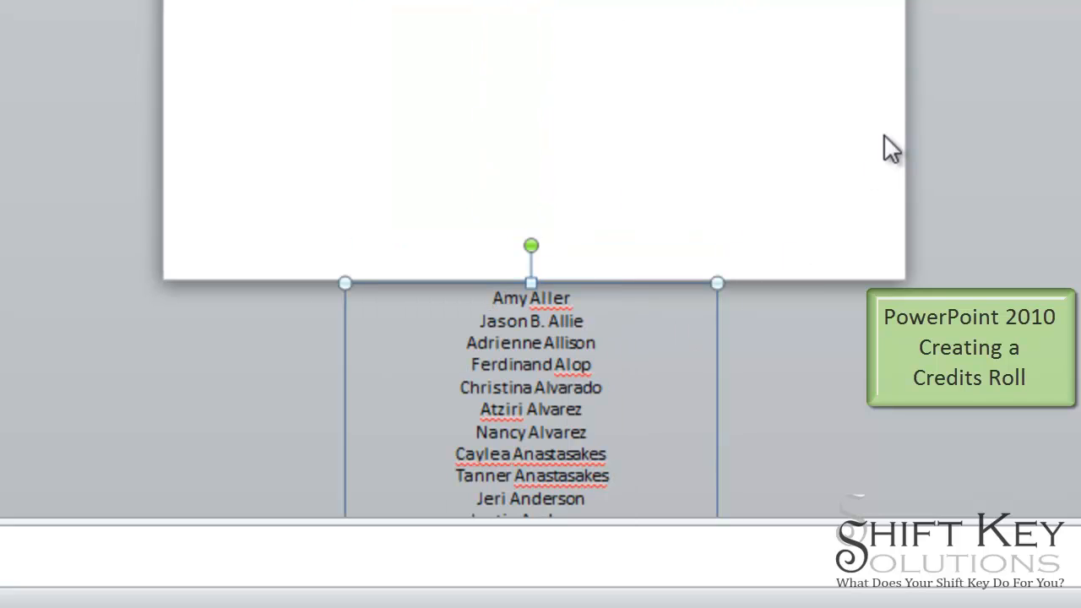
{"action": "scroll", "coordinate": [884, 134], "scroll_direction": "down", "scroll_amount": 1}
{"action": "scroll", "coordinate": [884, 134], "scroll_direction": "down", "scroll_amount": 4}
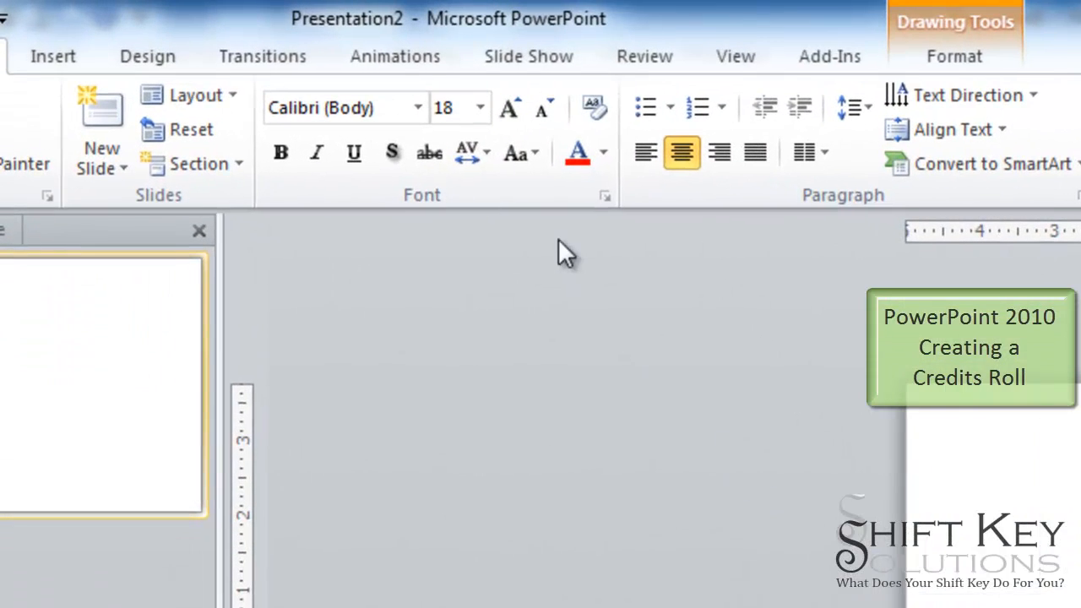
- Apply a Lines motion path animation to the names text box
{"action": "left_click", "coordinate": [413, 68]}
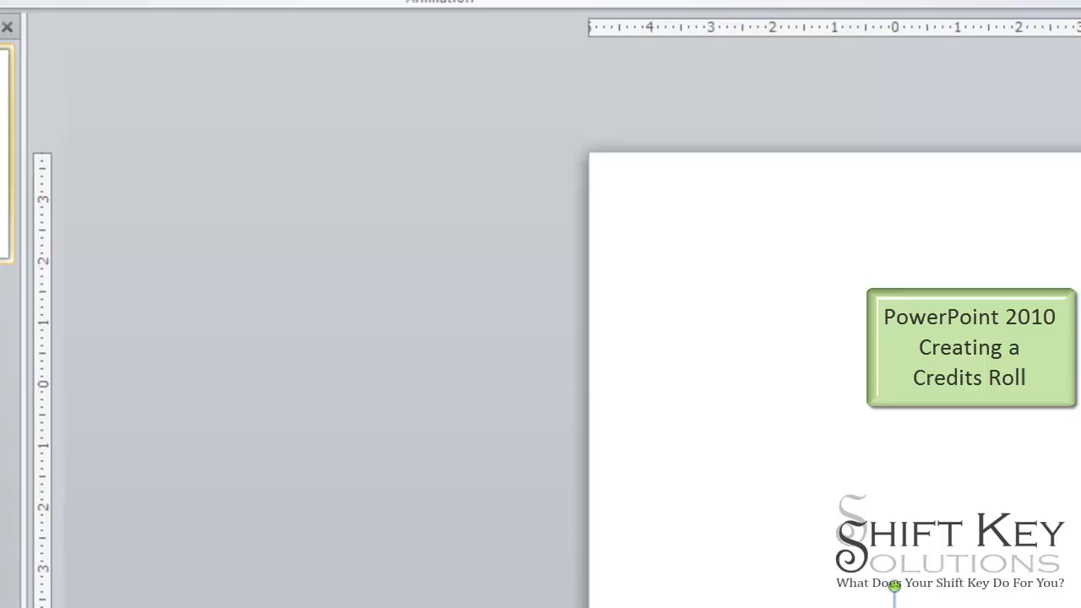
{"action": "left_click", "coordinate": [675, 133]}
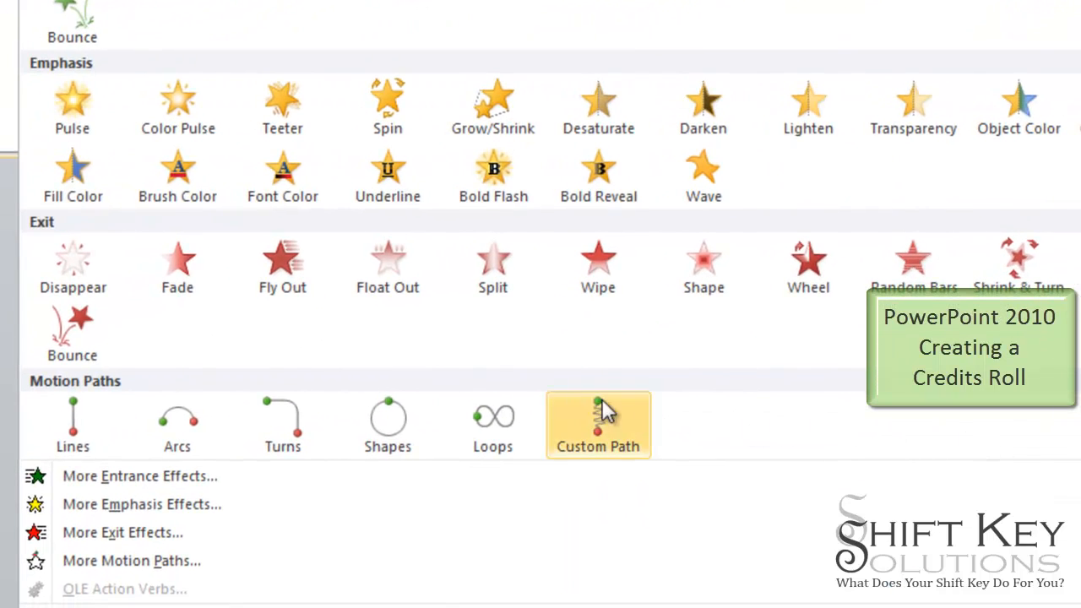
{"action": "left_click", "coordinate": [74, 437]}
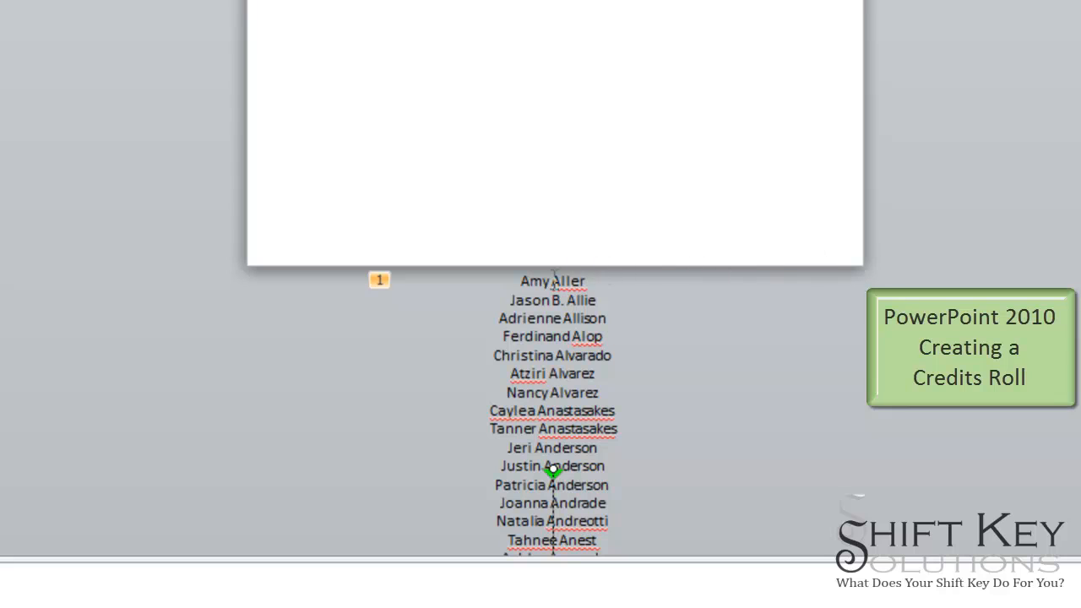
- Drag the motion path's end point up to well above the top of the slide
{"action": "scroll", "coordinate": [879, 285], "scroll_direction": "down", "scroll_amount": 3}
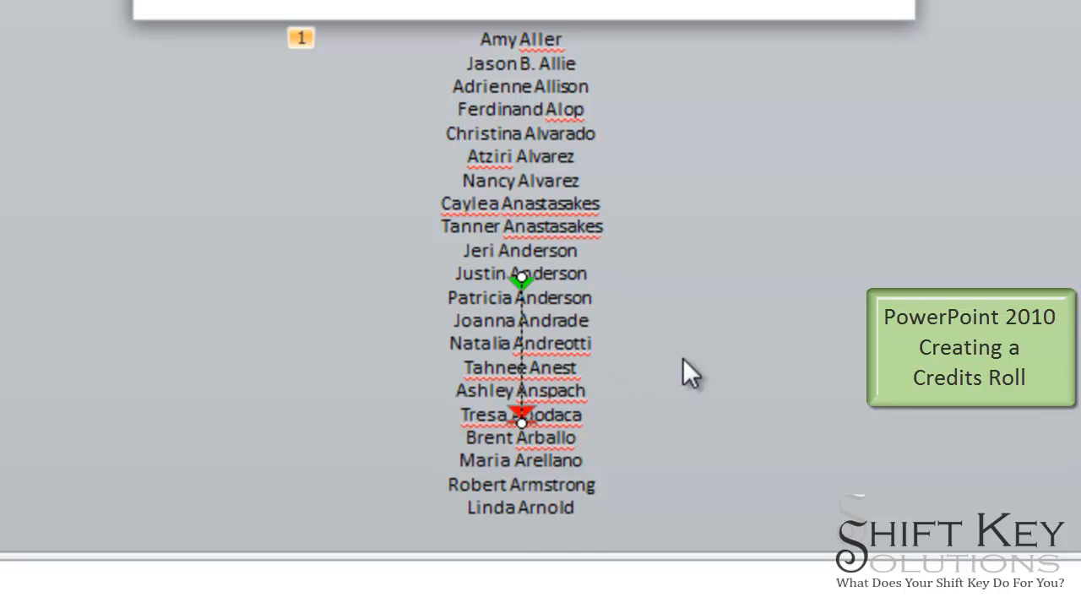
{"action": "scroll", "coordinate": [683, 358], "scroll_direction": "up", "scroll_amount": 1}
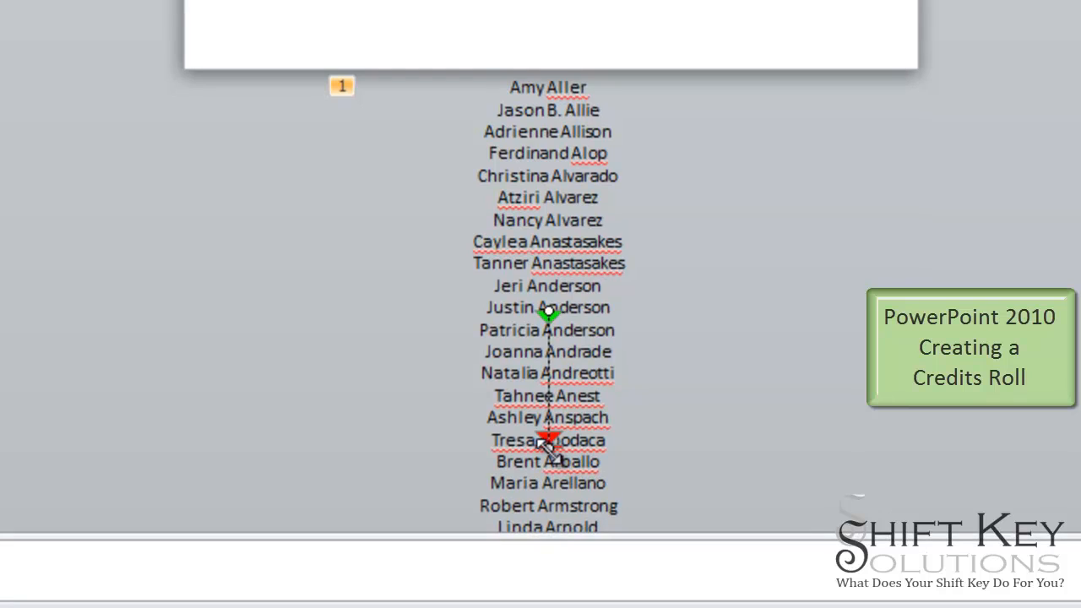
{"action": "mouse_move", "coordinate": [549, 451]}
{"action": "left_mouse_down"}
{"action": "mouse_move", "coordinate": [550, 4]}
{"action": "mouse_move", "coordinate": [539, 245]}
{"action": "mouse_move", "coordinate": [551, 177]}
{"action": "mouse_move", "coordinate": [541, 178]}
{"action": "mouse_move", "coordinate": [553, 167]}
{"action": "mouse_move", "coordinate": [543, 169]}
{"action": "mouse_move", "coordinate": [543, 116]}
{"action": "left_mouse_up"}
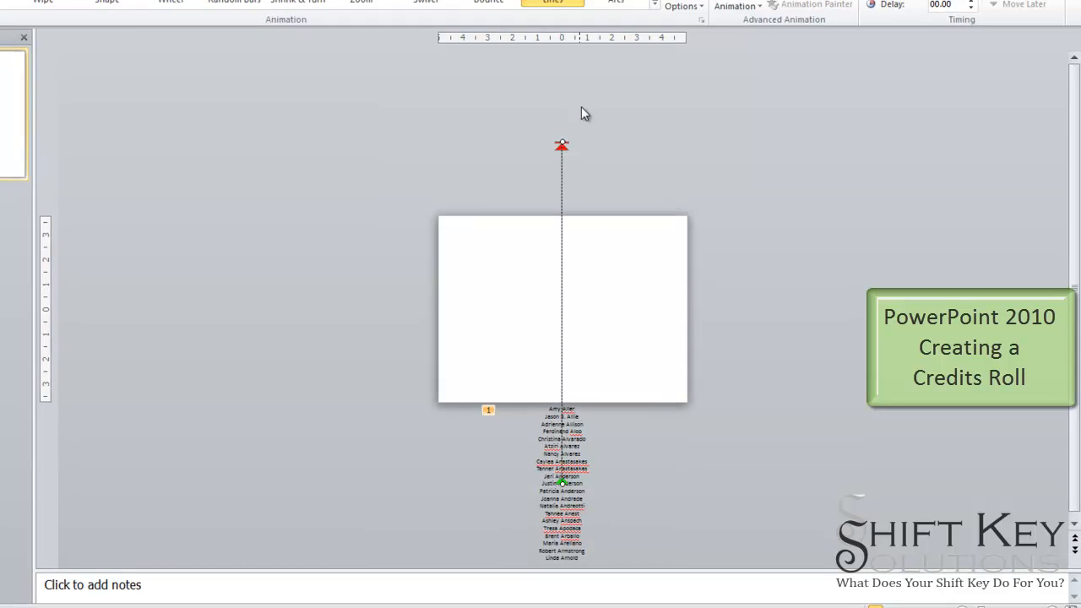
{"action": "left_click_drag", "start_coordinate": [561, 141], "coordinate": [563, 130]}
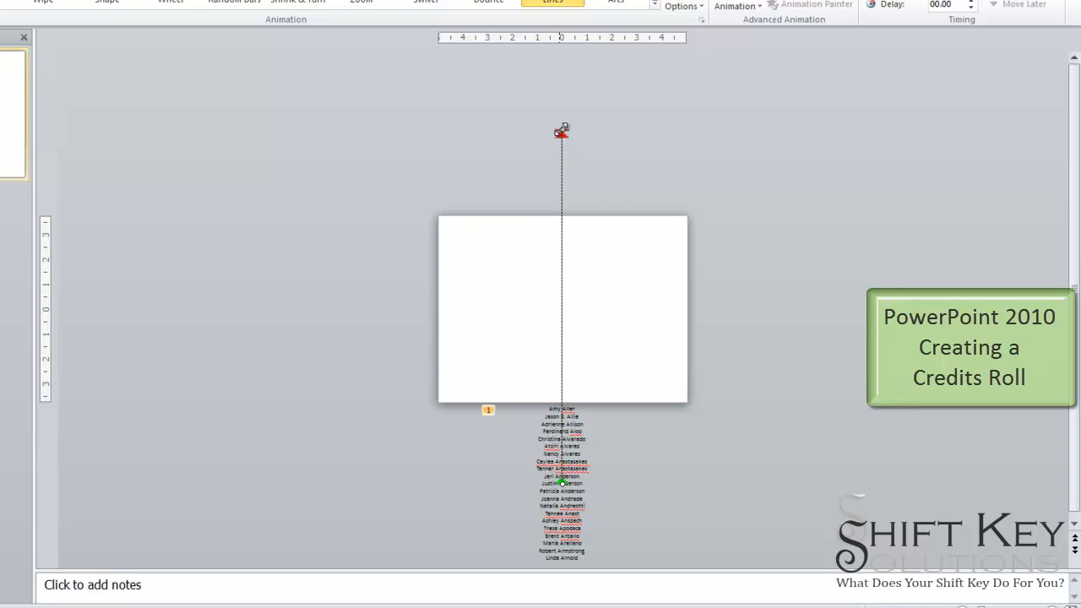
{"action": "left_click", "coordinate": [765, 356]}
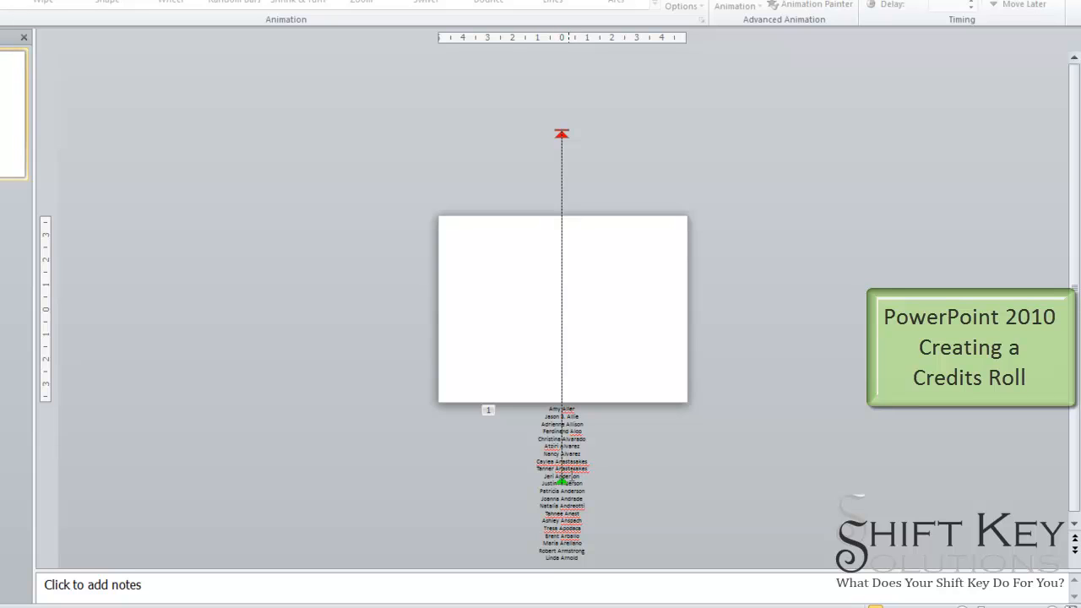
- Open the Animation Pane and review the motion path animation's effect options without changing them
{"action": "left_click", "coordinate": [561, 480]}
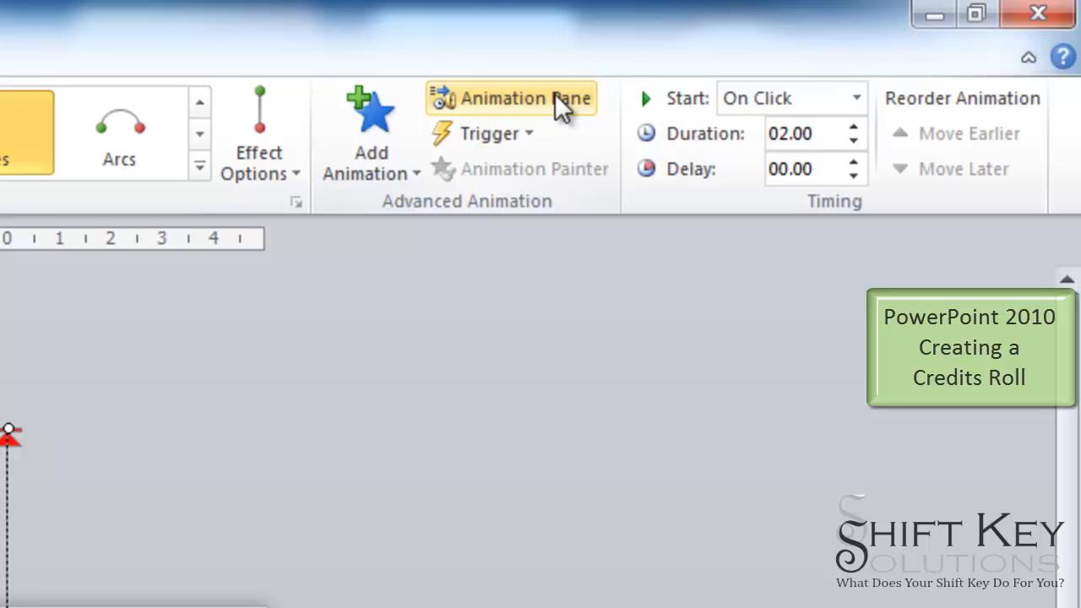
{"action": "left_click", "coordinate": [555, 96]}
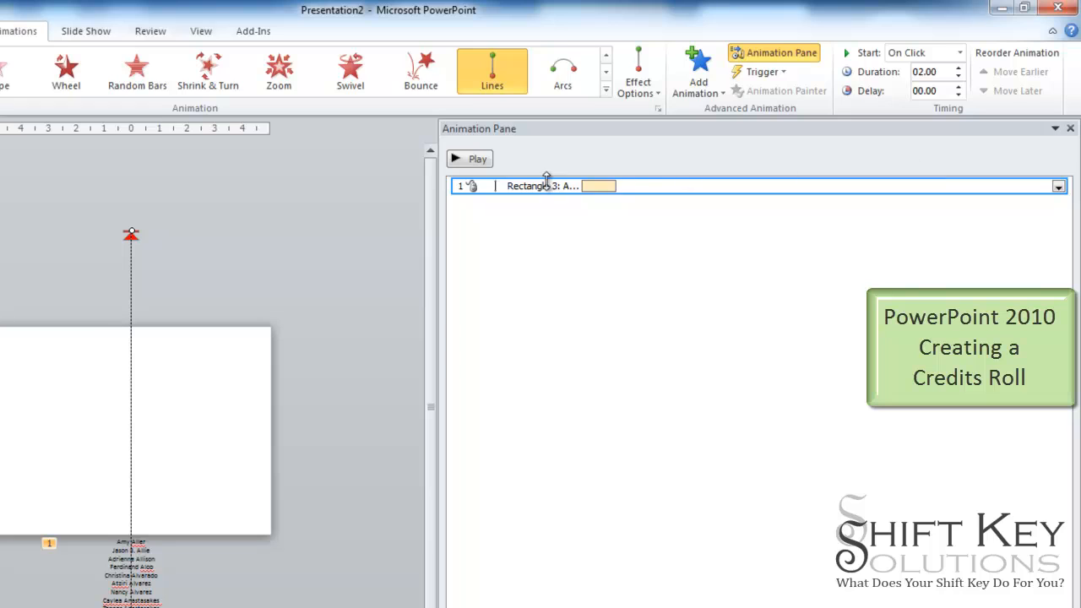
{"action": "left_click", "coordinate": [1059, 187]}
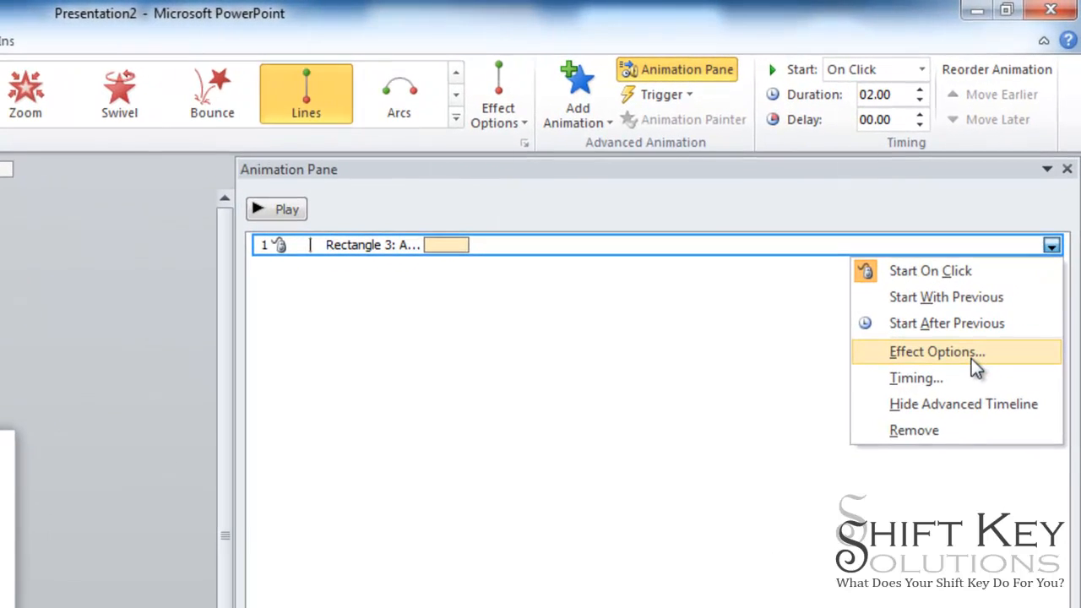
{"action": "left_click", "coordinate": [969, 355]}
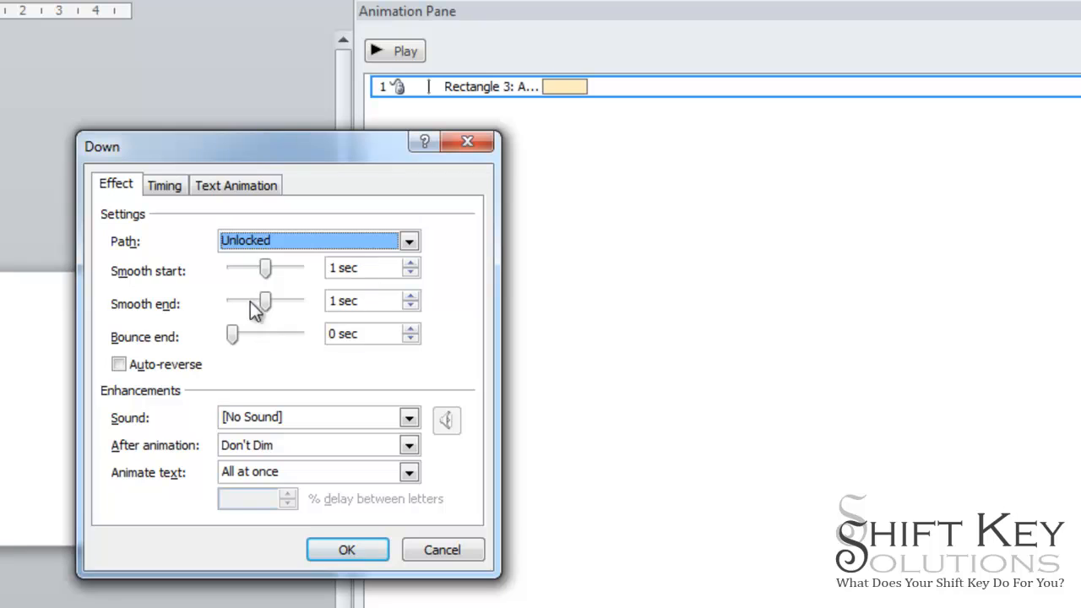
{"action": "left_click", "coordinate": [348, 550]}
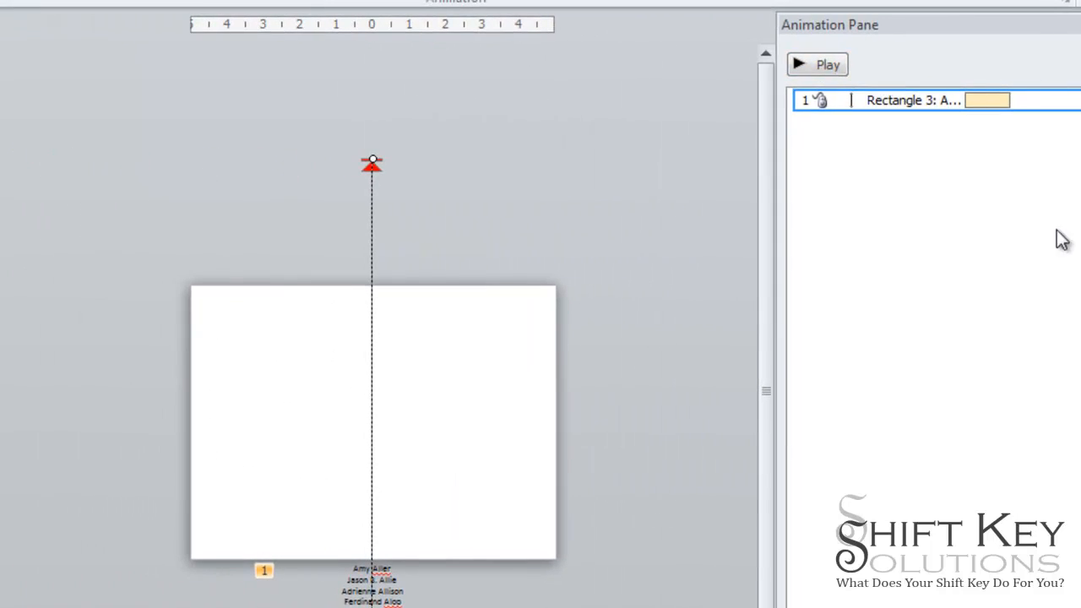
- Preview the credits animation from the Animation Pane and resize the pane
{"action": "left_click", "coordinate": [833, 62]}
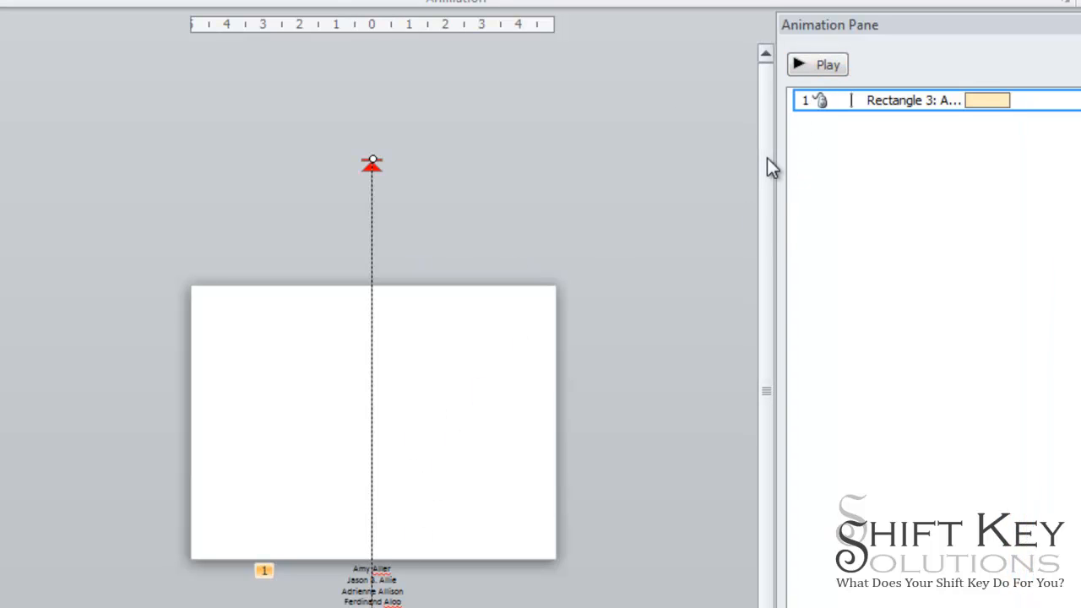
{"action": "left_click_drag", "start_coordinate": [776, 160], "coordinate": [977, 197]}
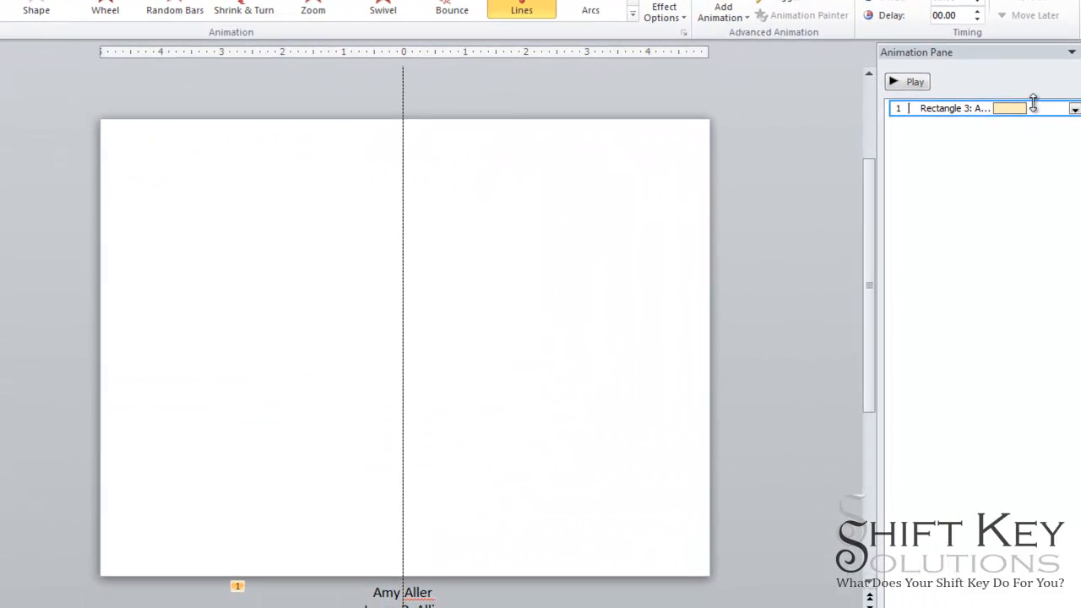
{"action": "left_click", "coordinate": [909, 82]}
{"action": "left_click_drag", "start_coordinate": [870, 184], "coordinate": [679, 210]}
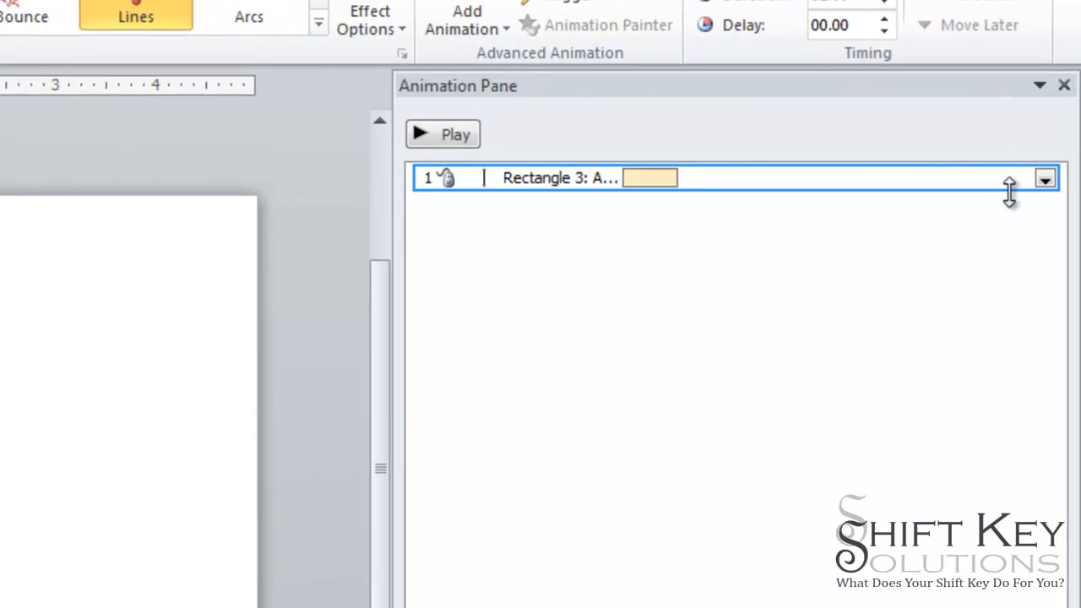
- In the animation's effect options, group text by 1st Level Paragraphs, starting automatically after 1 second
{"action": "left_click", "coordinate": [1045, 180]}
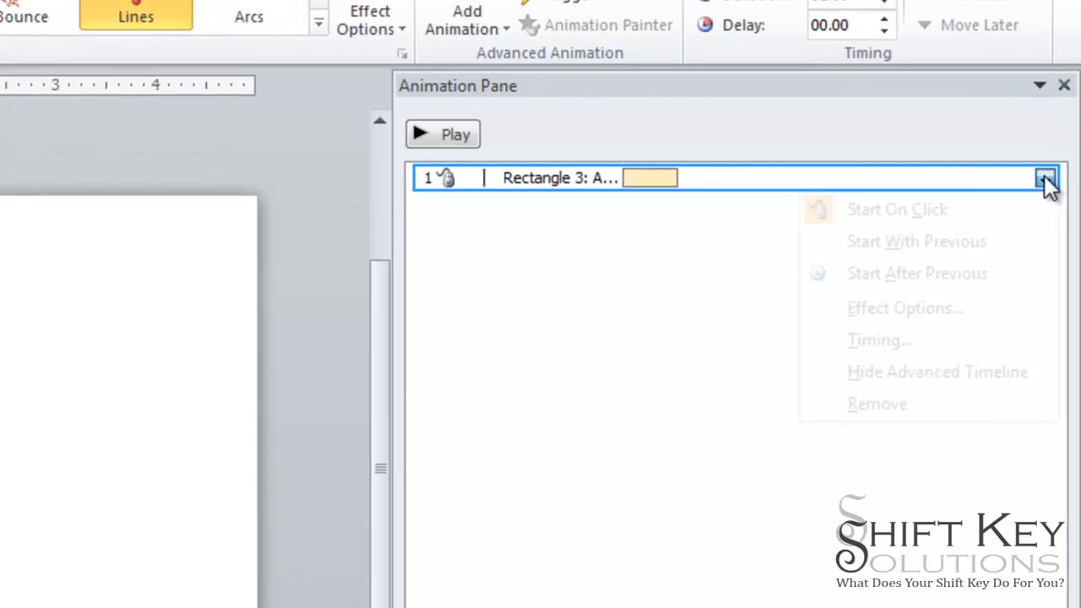
{"action": "left_click", "coordinate": [936, 310]}
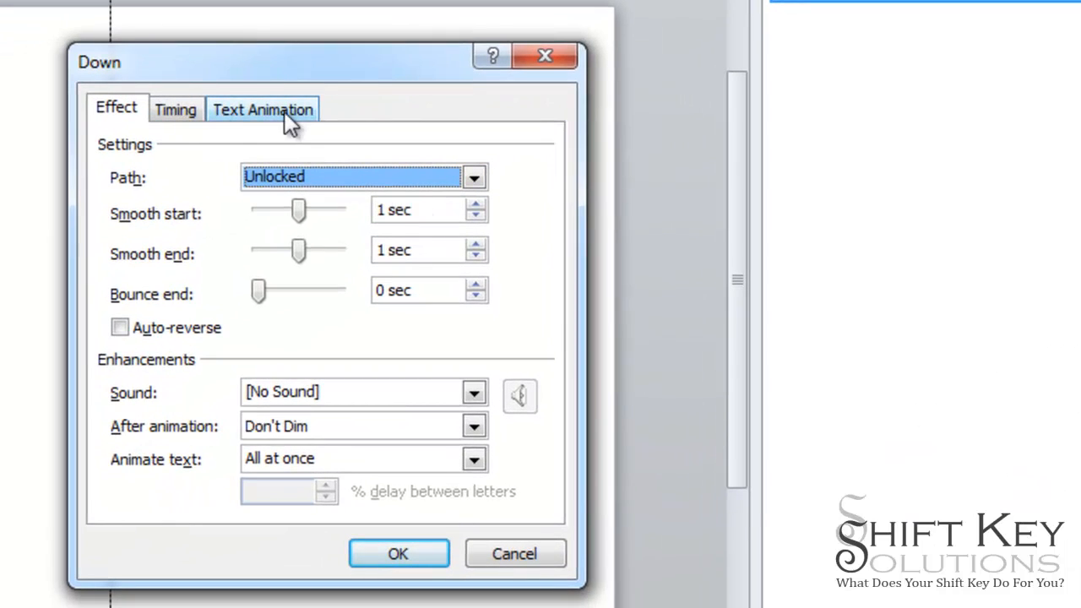
{"action": "left_click", "coordinate": [283, 111]}
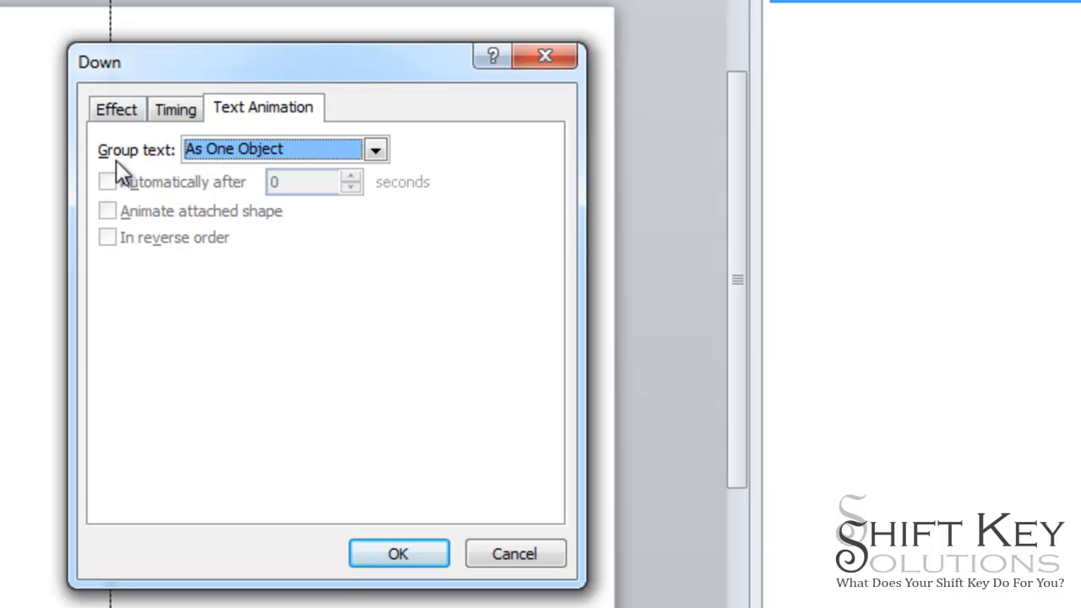
{"action": "left_click", "coordinate": [376, 151]}
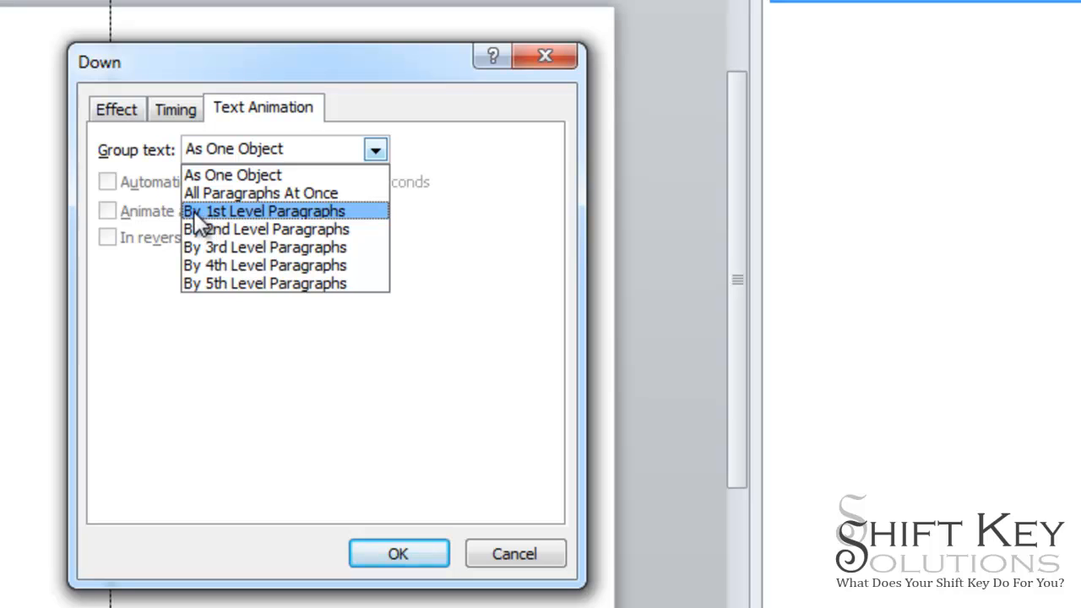
{"action": "left_click", "coordinate": [321, 213]}
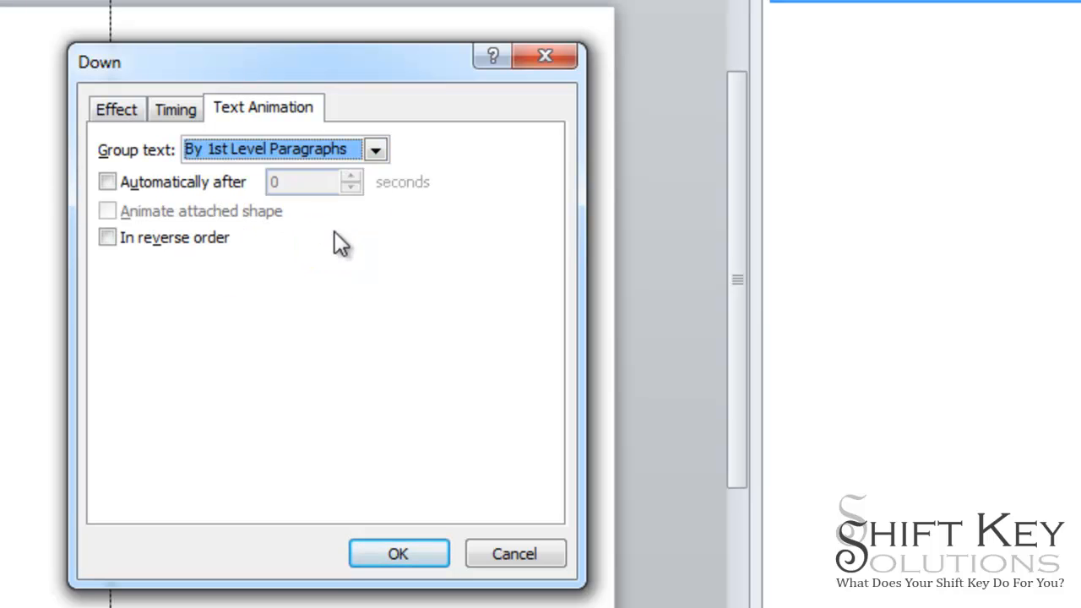
{"action": "left_click", "coordinate": [108, 182]}
{"action": "left_click", "coordinate": [275, 184]}
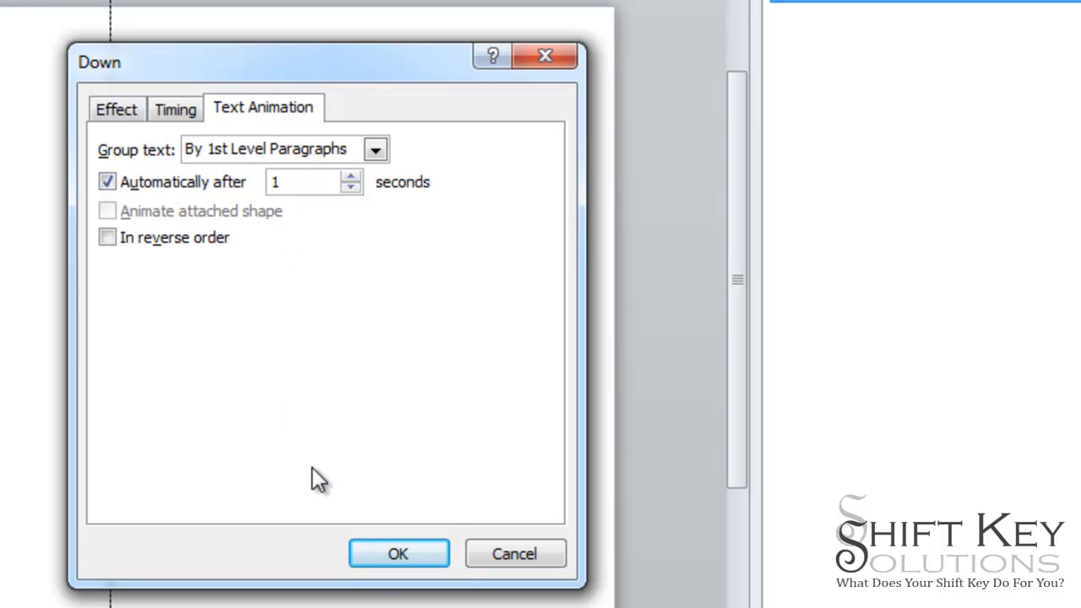
{"action": "left_click", "coordinate": [403, 556]}
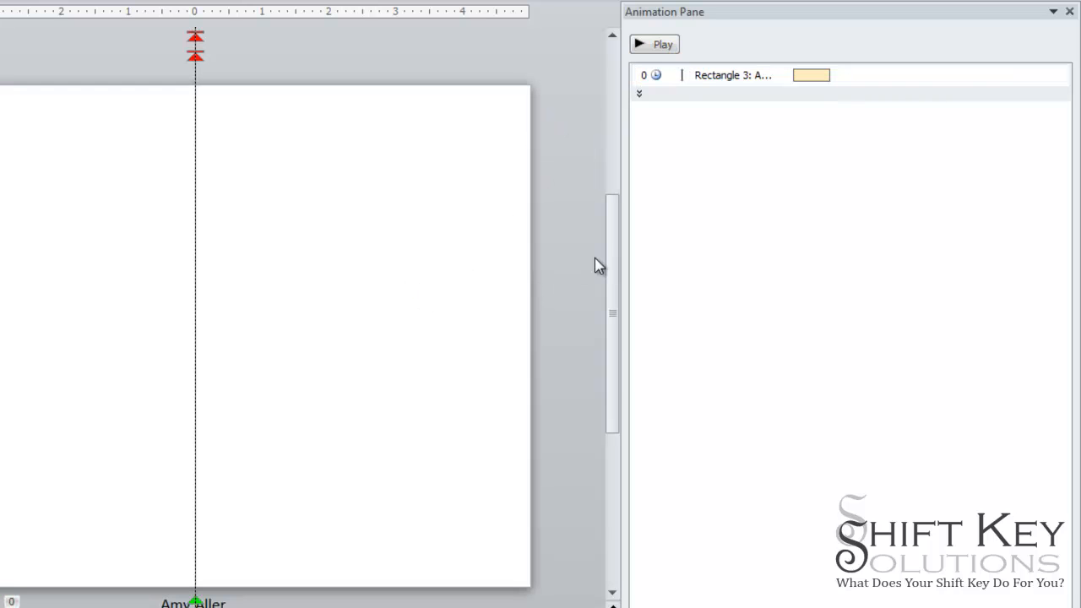
- Set the animation duration to 15 seconds and preview it
{"action": "left_click", "coordinate": [986, 75]}
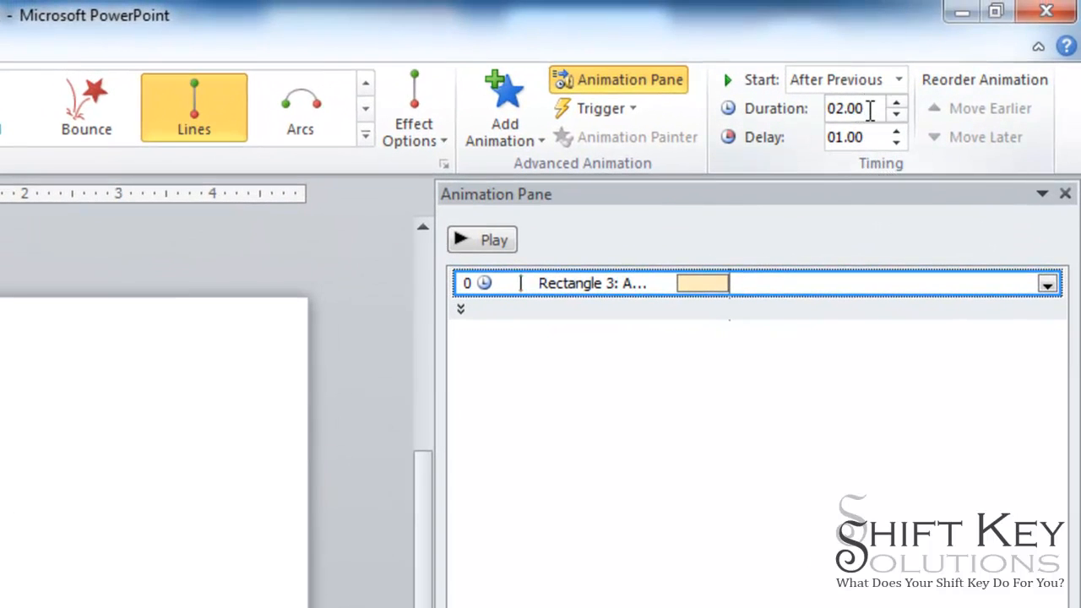
{"action": "double_click", "coordinate": [874, 109]}
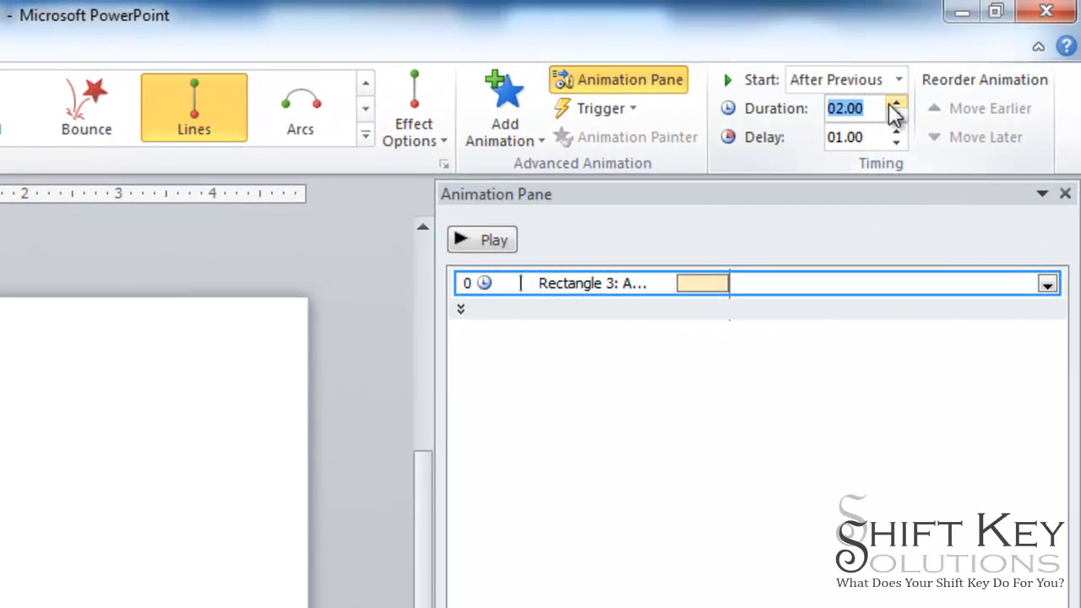
{"action": "type", "text": "15"}
{"action": "key", "text": "Return"}
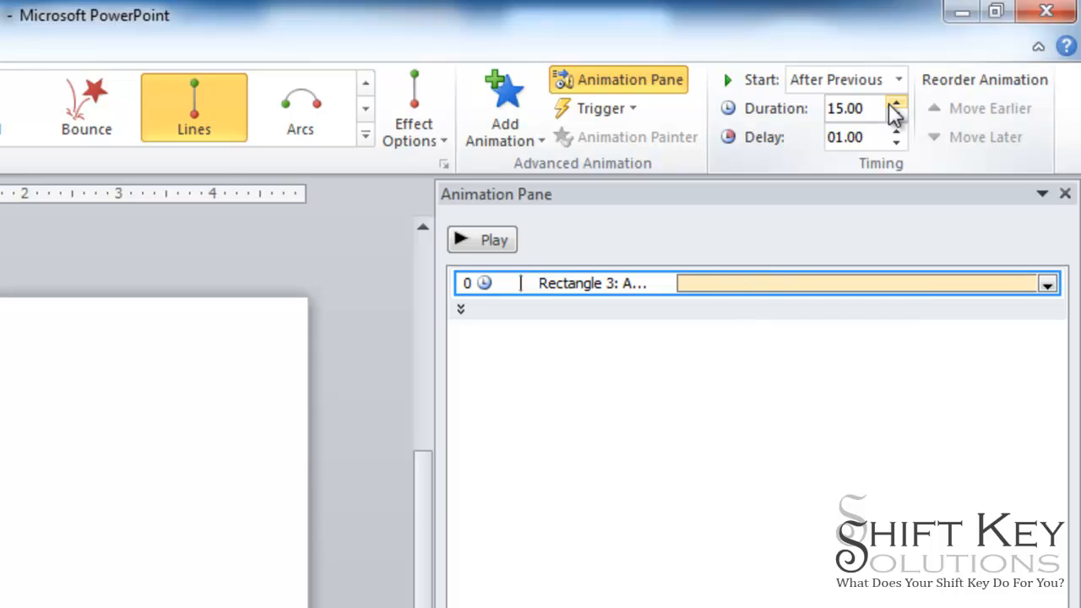
{"action": "left_click", "coordinate": [495, 245]}
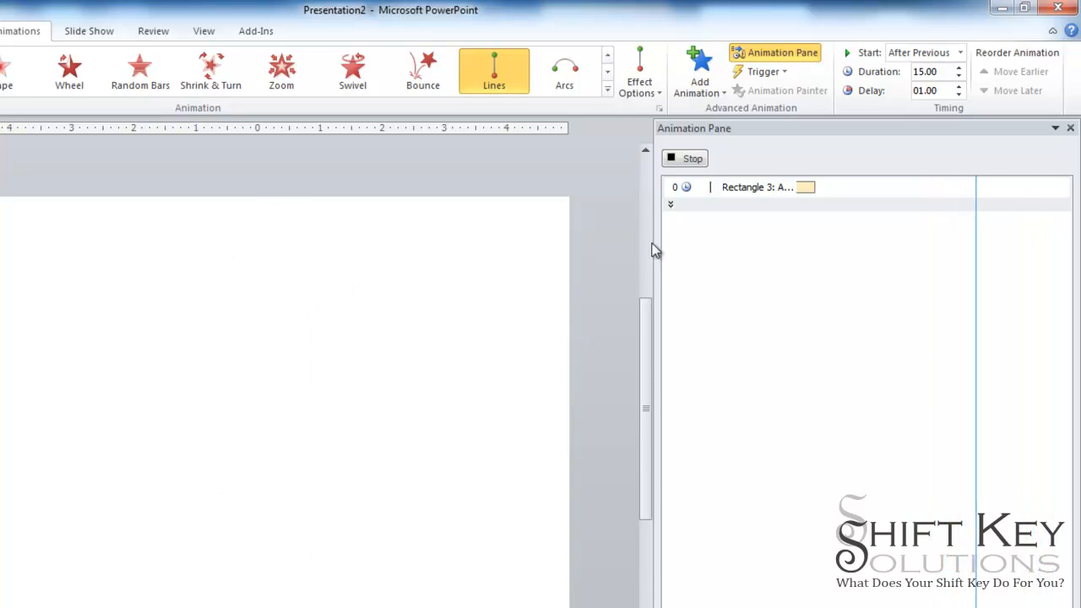
{"action": "left_click", "coordinate": [691, 161]}
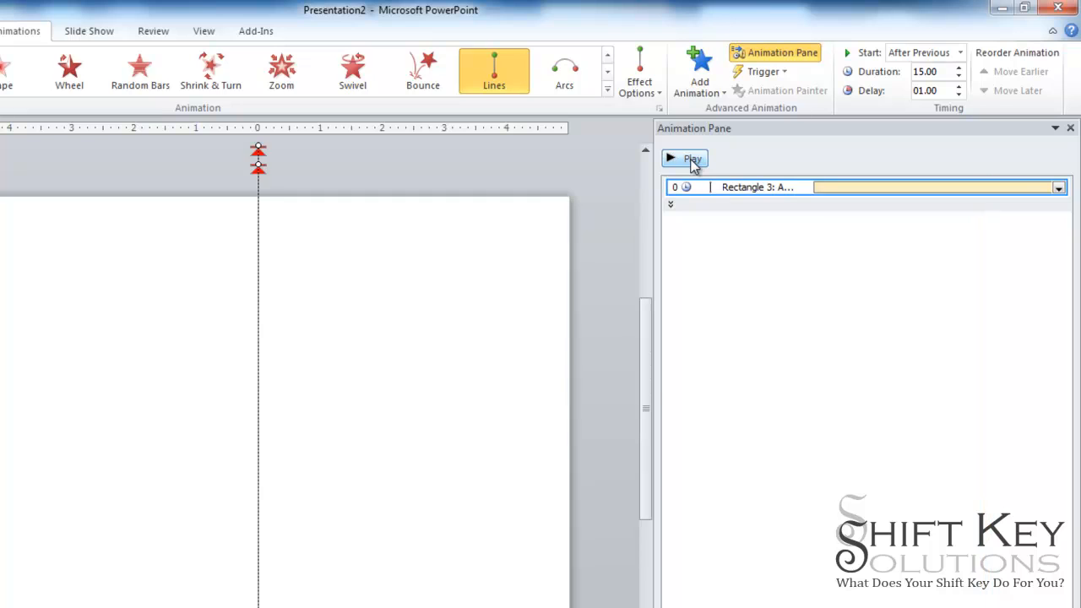
- In the motion path's effect options, set both Smooth start and Smooth end to 0 sec
{"action": "left_click", "coordinate": [1058, 188]}
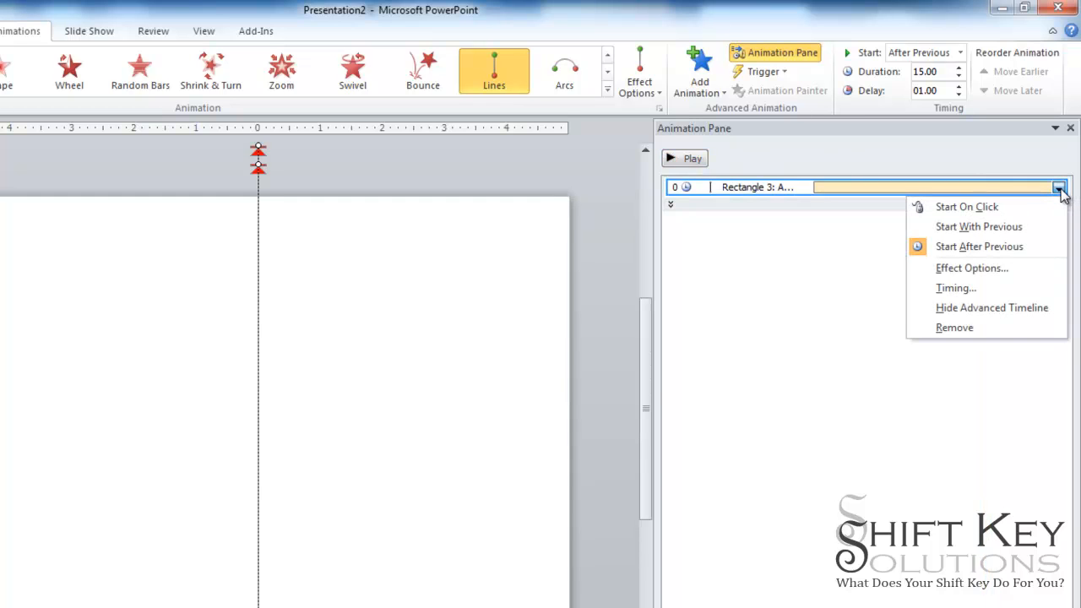
{"action": "left_click", "coordinate": [990, 270]}
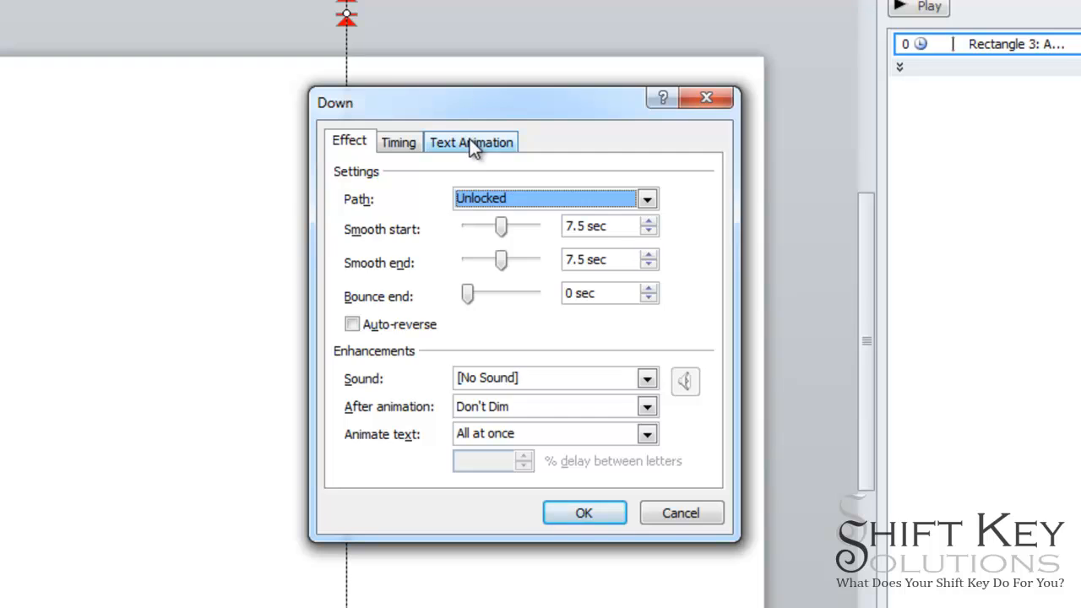
{"action": "left_click", "coordinate": [470, 142]}
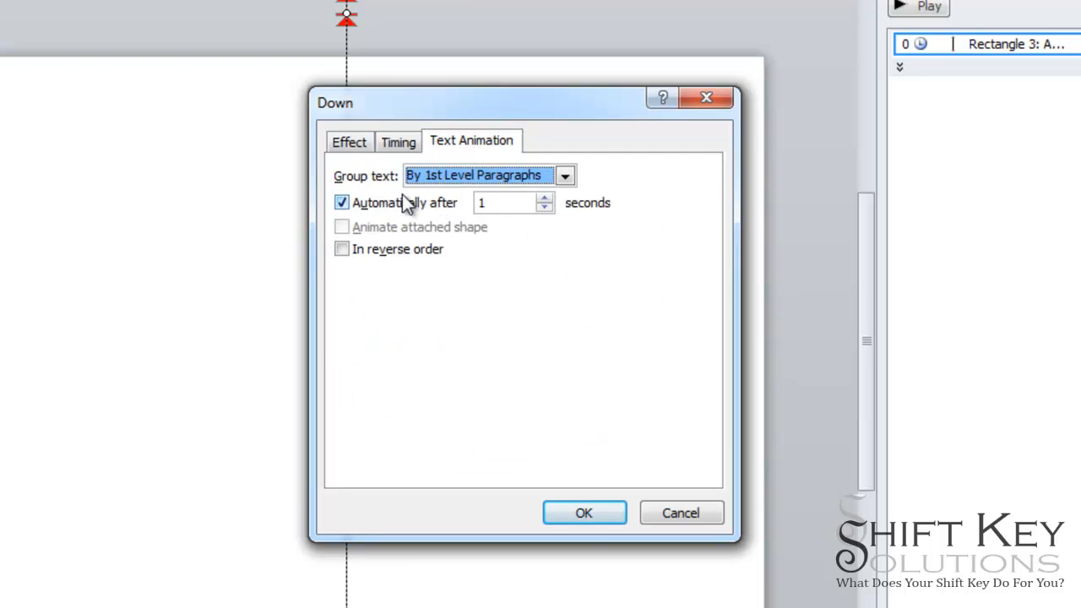
{"action": "left_click", "coordinate": [350, 141]}
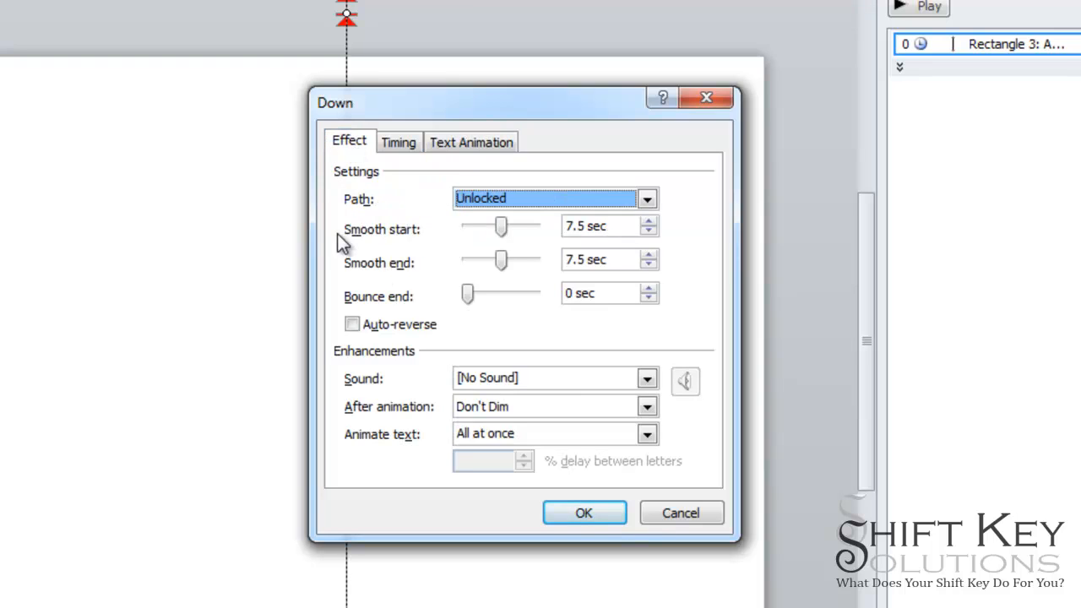
{"action": "left_click_drag", "start_coordinate": [496, 232], "coordinate": [465, 230]}
{"action": "left_click_drag", "start_coordinate": [504, 262], "coordinate": [445, 264]}
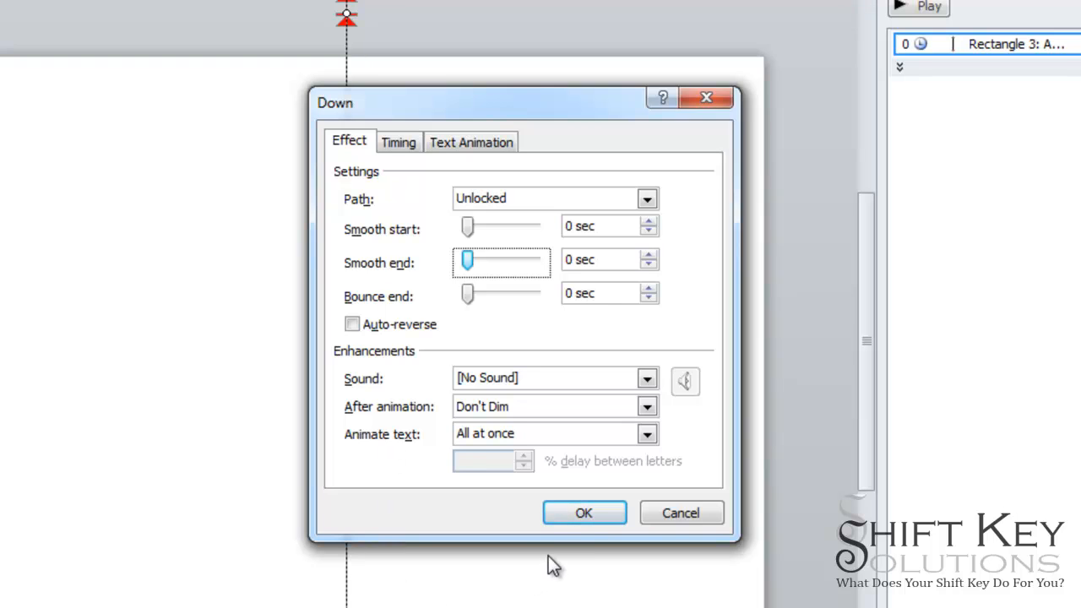
{"action": "left_click", "coordinate": [584, 514]}
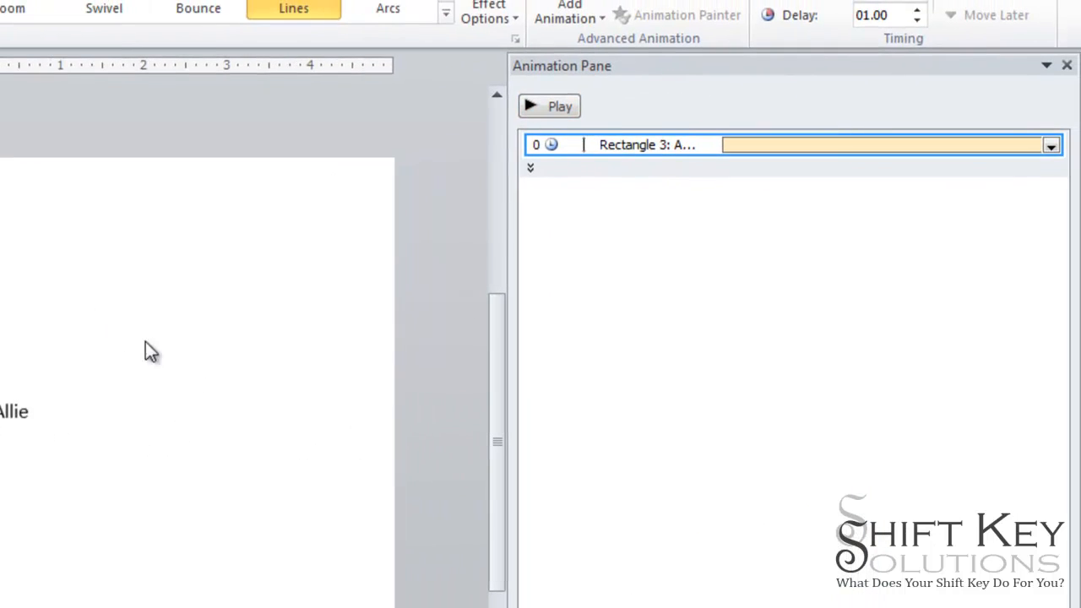
- Expand the animation to list each name separately and drag the first two names' timing bars
{"action": "left_click", "coordinate": [192, 399]}
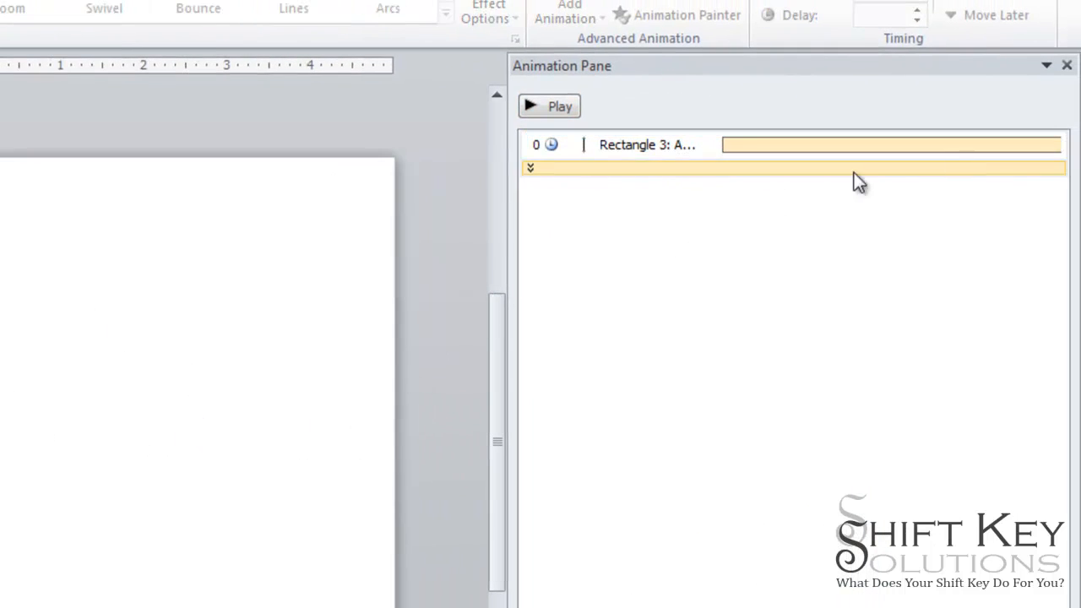
{"action": "left_click", "coordinate": [547, 171]}
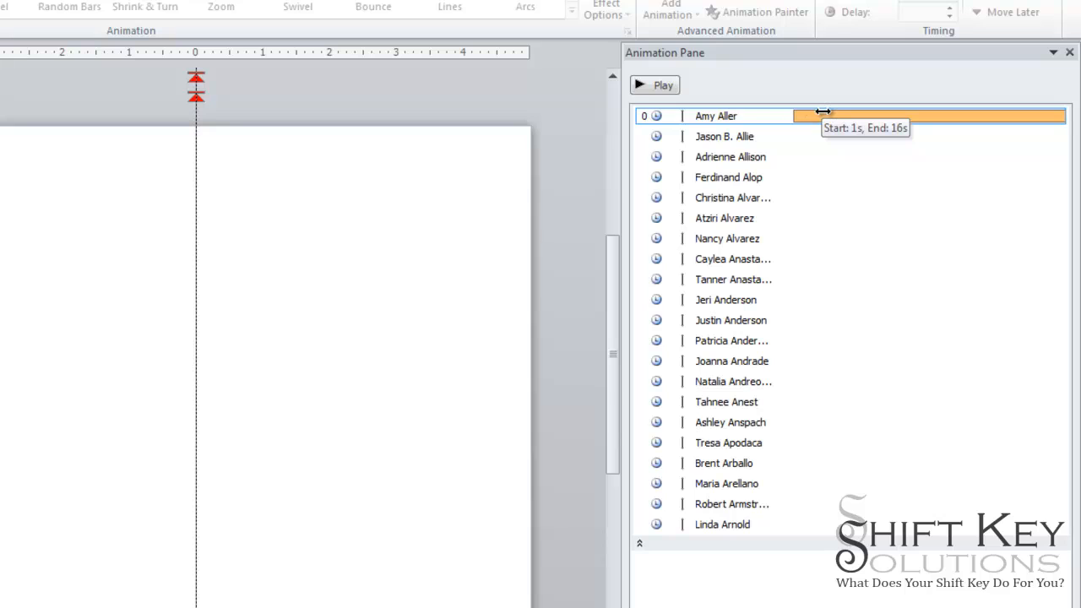
{"action": "left_click_drag", "start_coordinate": [822, 111], "coordinate": [813, 112]}
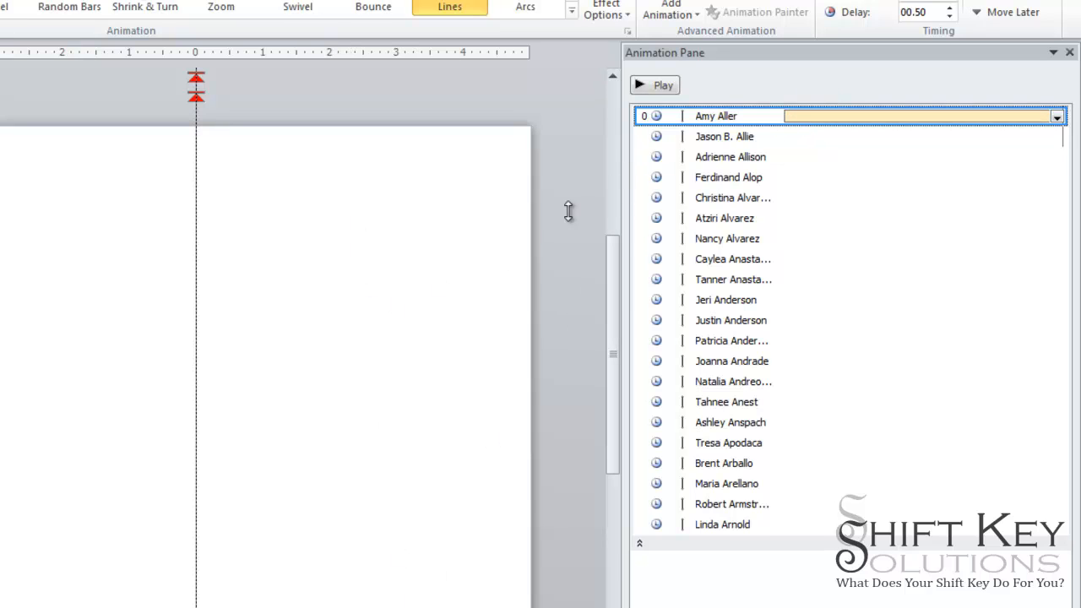
{"action": "left_click", "coordinate": [809, 136]}
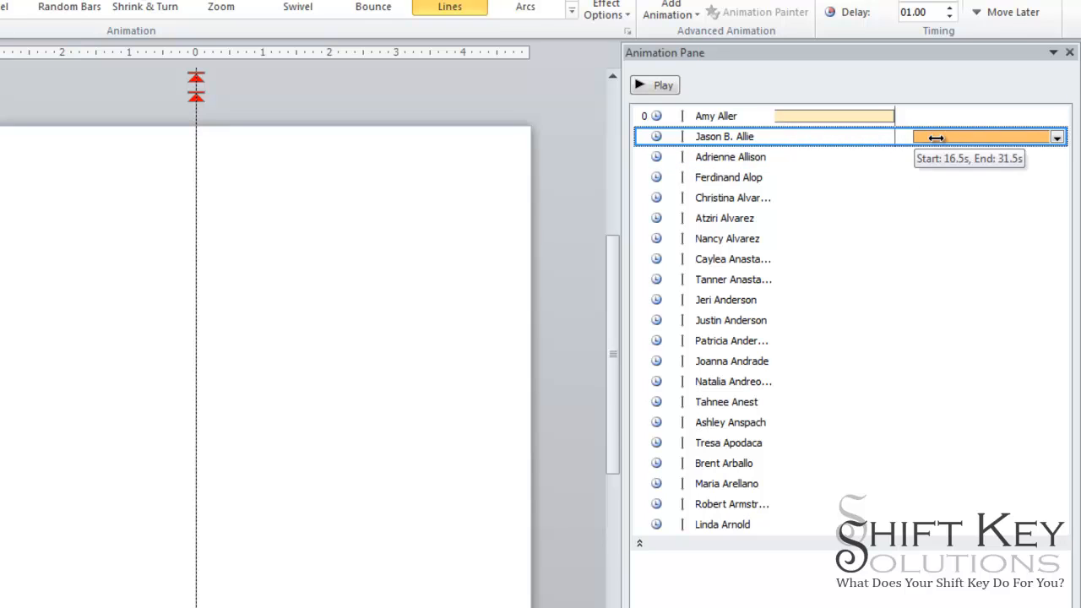
{"action": "left_click_drag", "start_coordinate": [936, 137], "coordinate": [857, 140]}
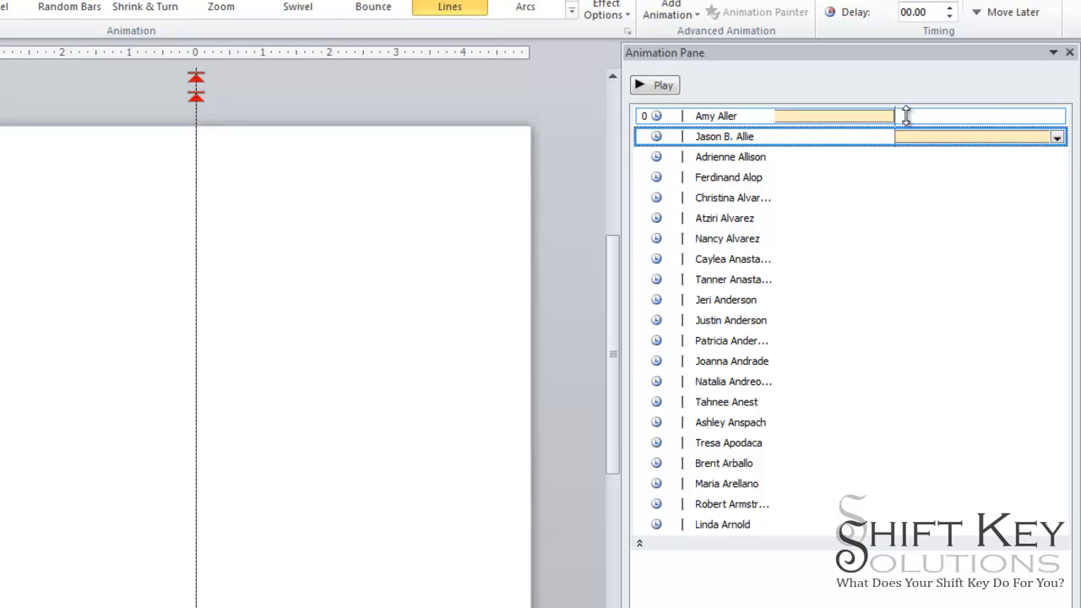
- Select all the name animations and set them to Start With Previous
{"action": "left_click", "coordinate": [1057, 137]}
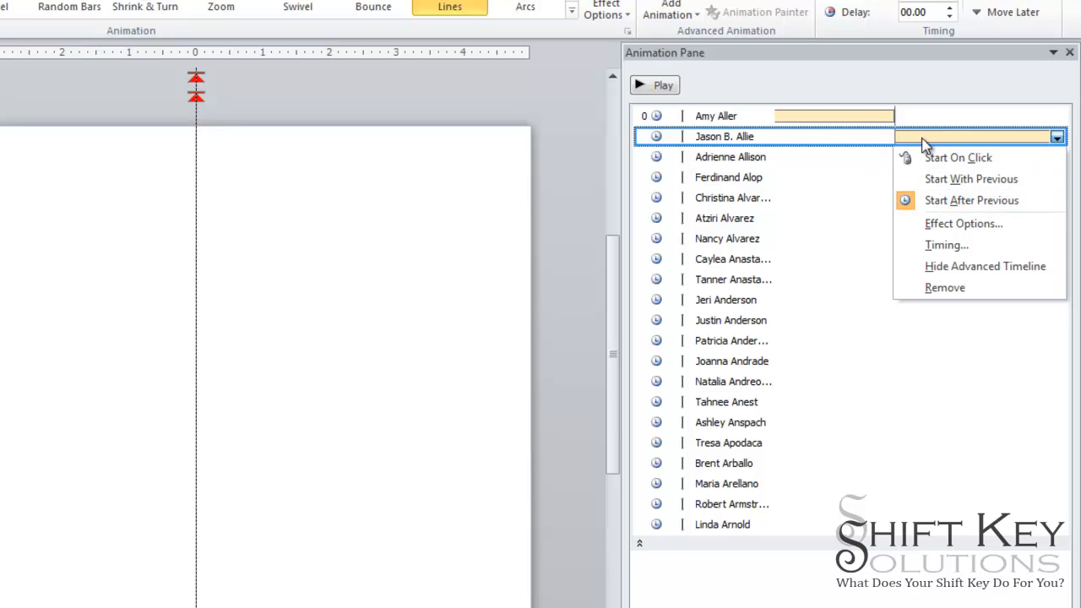
{"action": "left_click", "coordinate": [992, 179]}
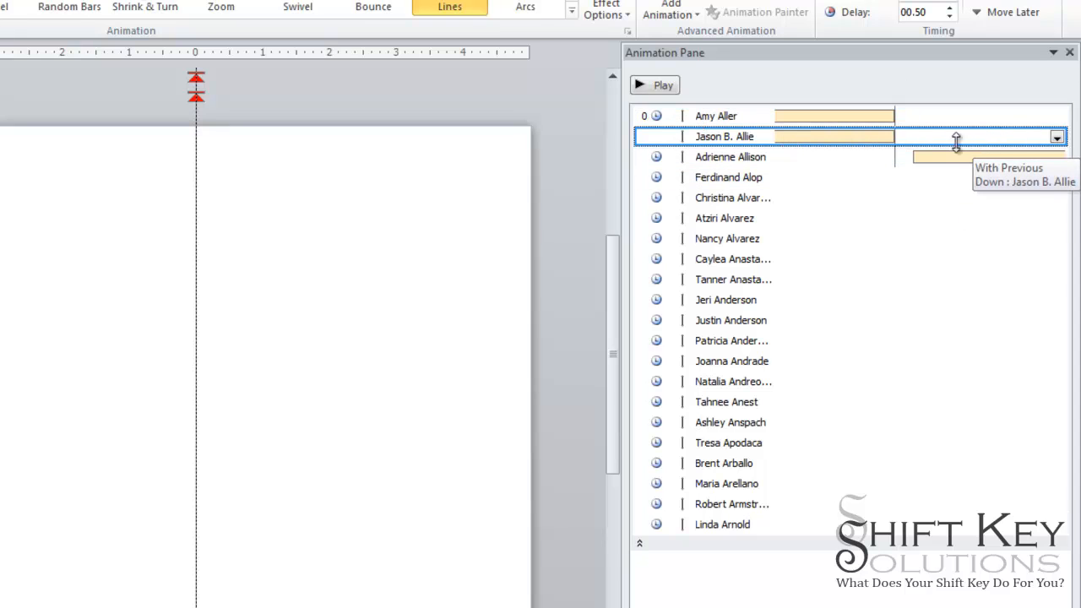
{"action": "left_click", "coordinate": [644, 545]}
{"action": "left_click", "coordinate": [645, 137]}
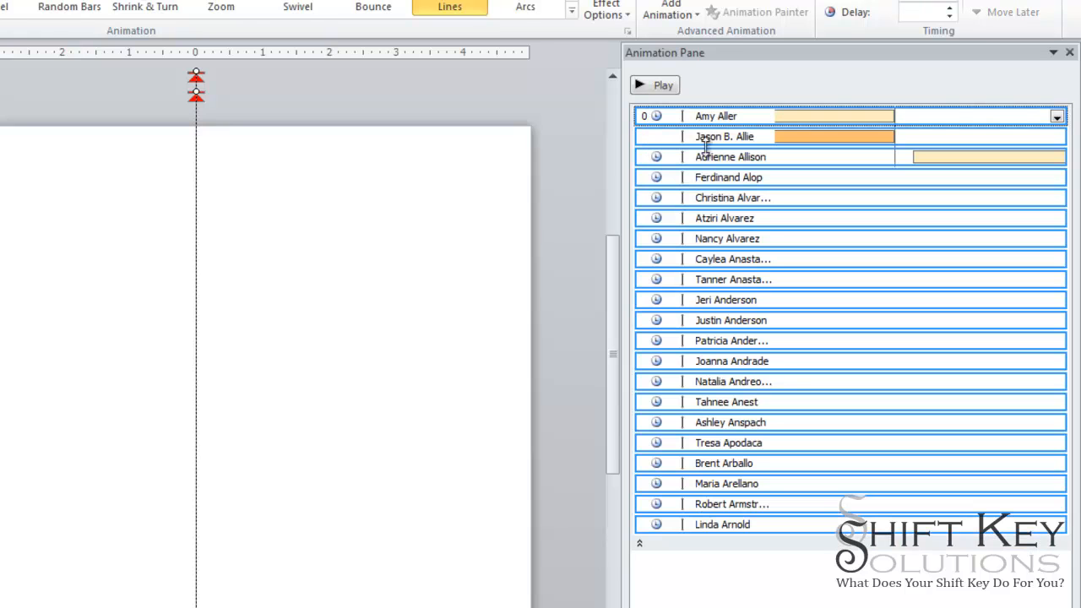
{"action": "left_click", "coordinate": [1057, 116]}
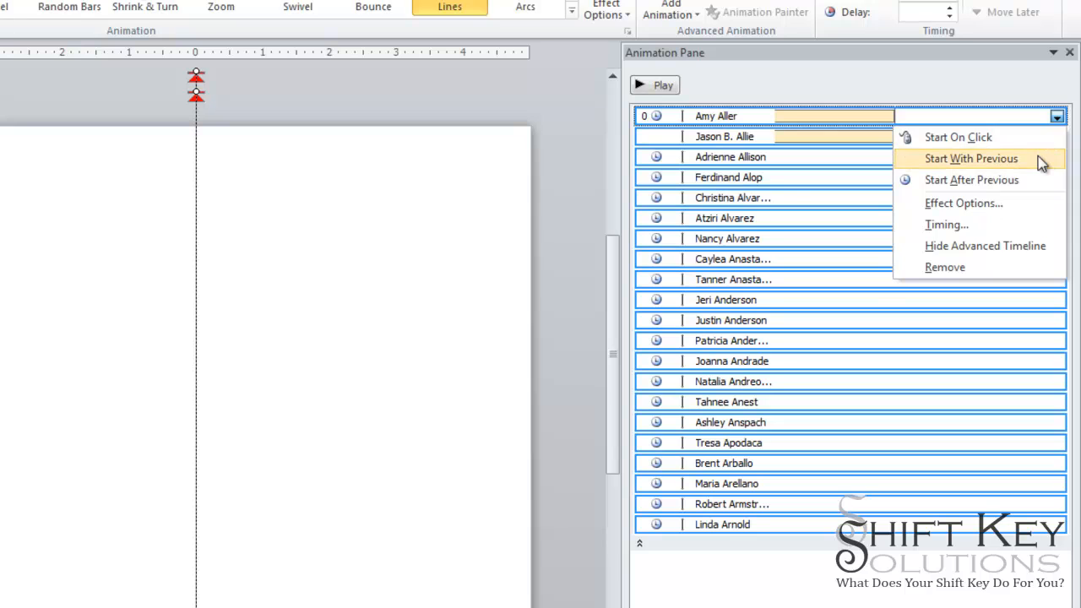
{"action": "left_click", "coordinate": [971, 159]}
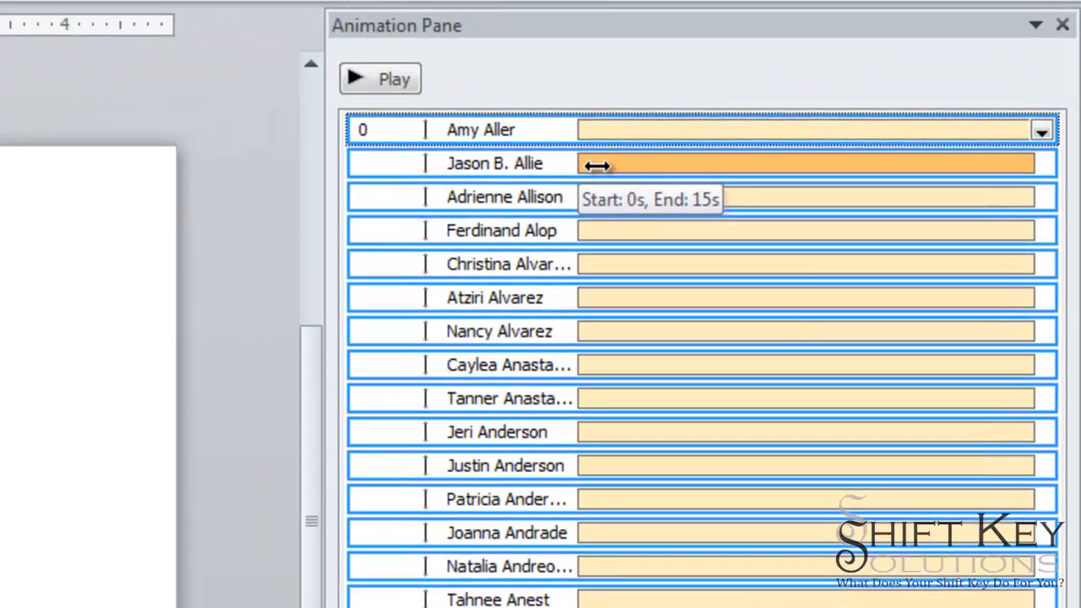
- Stagger the second through fifth names' timing bars 3 seconds apart, the fifth starting at 12.0 s
{"action": "left_click", "coordinate": [596, 165]}
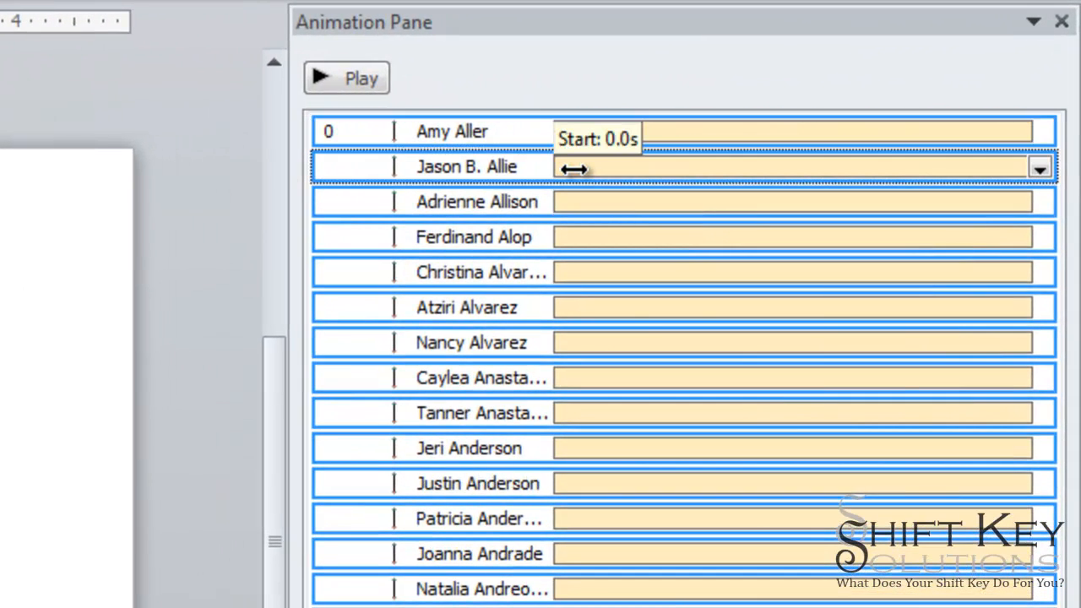
{"action": "left_click_drag", "start_coordinate": [573, 169], "coordinate": [680, 164]}
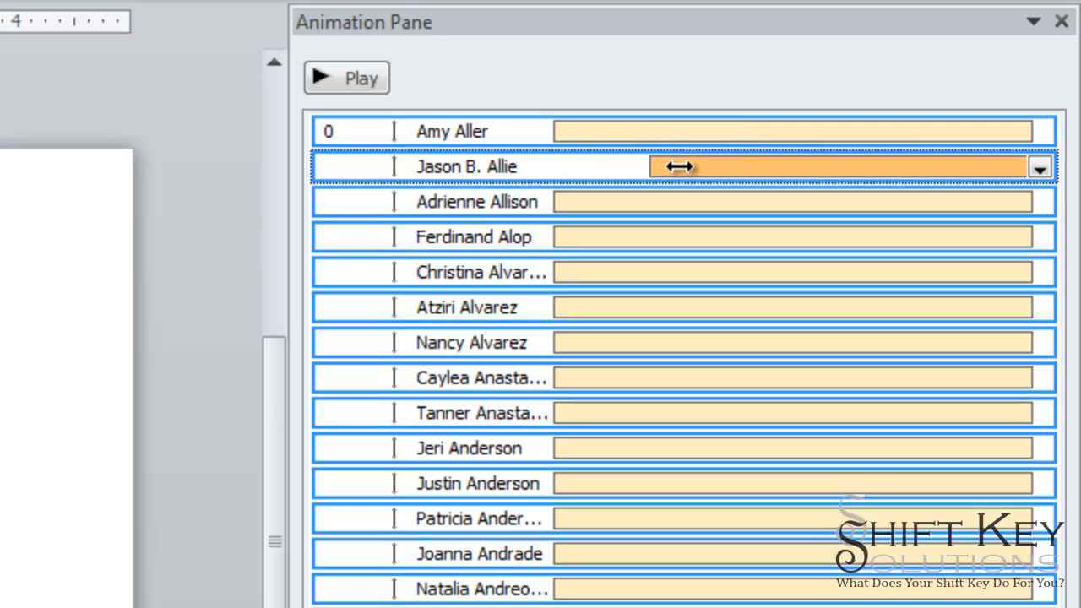
{"action": "left_click_drag", "start_coordinate": [588, 200], "coordinate": [773, 203]}
{"action": "left_click_drag", "start_coordinate": [603, 239], "coordinate": [873, 237]}
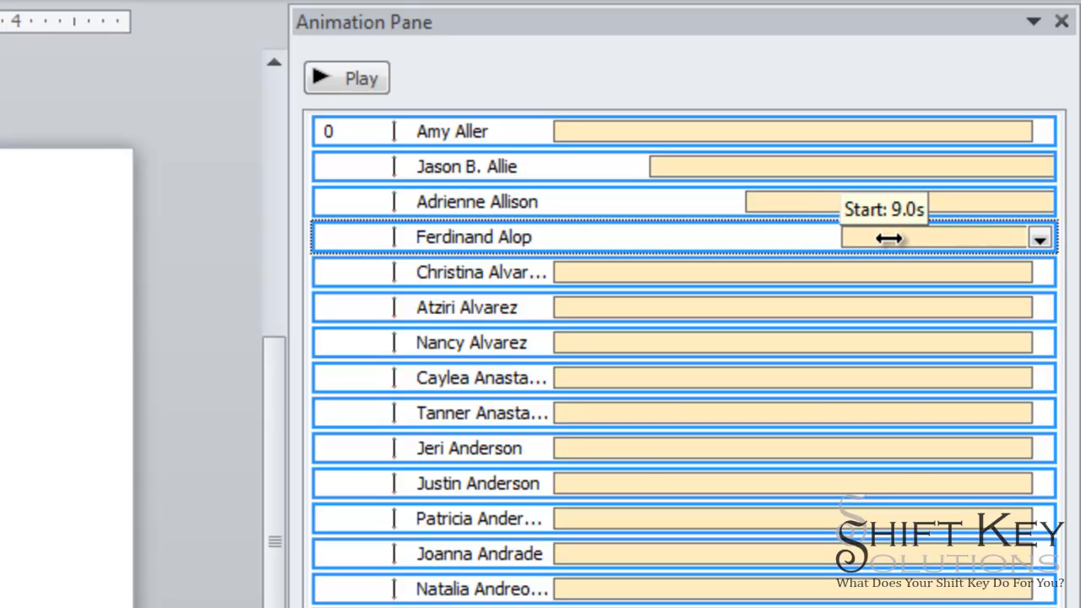
{"action": "left_click_drag", "start_coordinate": [889, 238], "coordinate": [888, 237]}
{"action": "left_click_drag", "start_coordinate": [599, 275], "coordinate": [942, 276]}
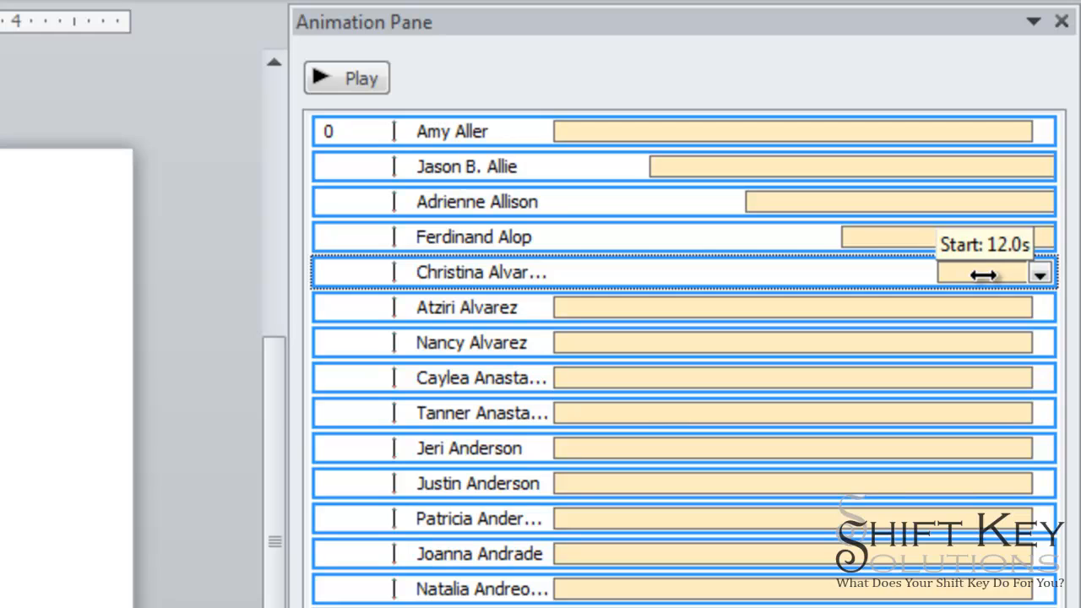
{"action": "left_click_drag", "start_coordinate": [983, 275], "coordinate": [975, 273]}
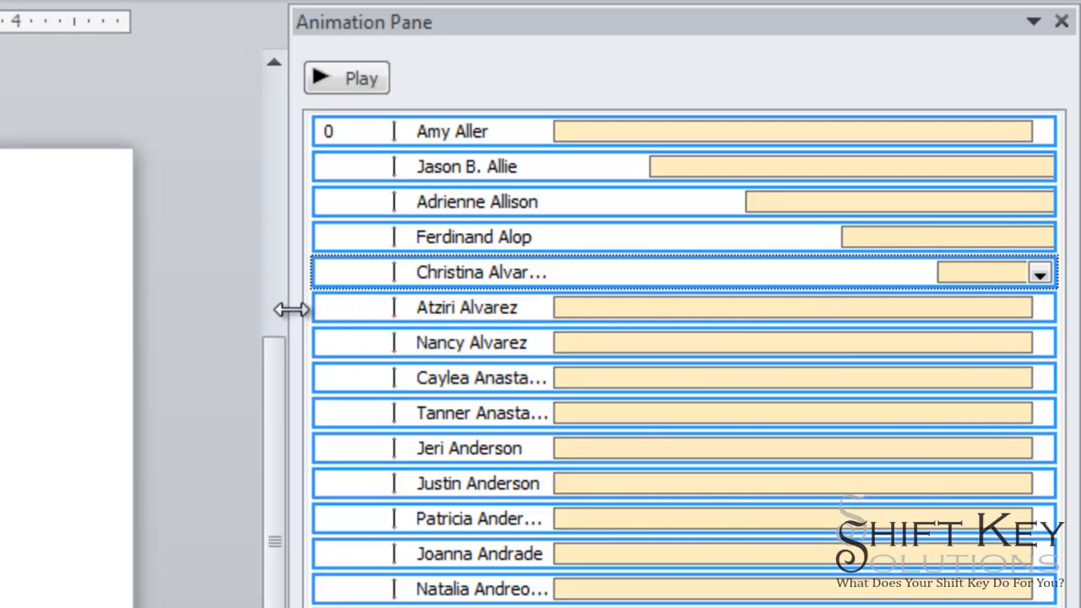
- Resize the Animation Pane and preview the staggered credits animation
{"action": "left_click_drag", "start_coordinate": [292, 310], "coordinate": [0, 310]}
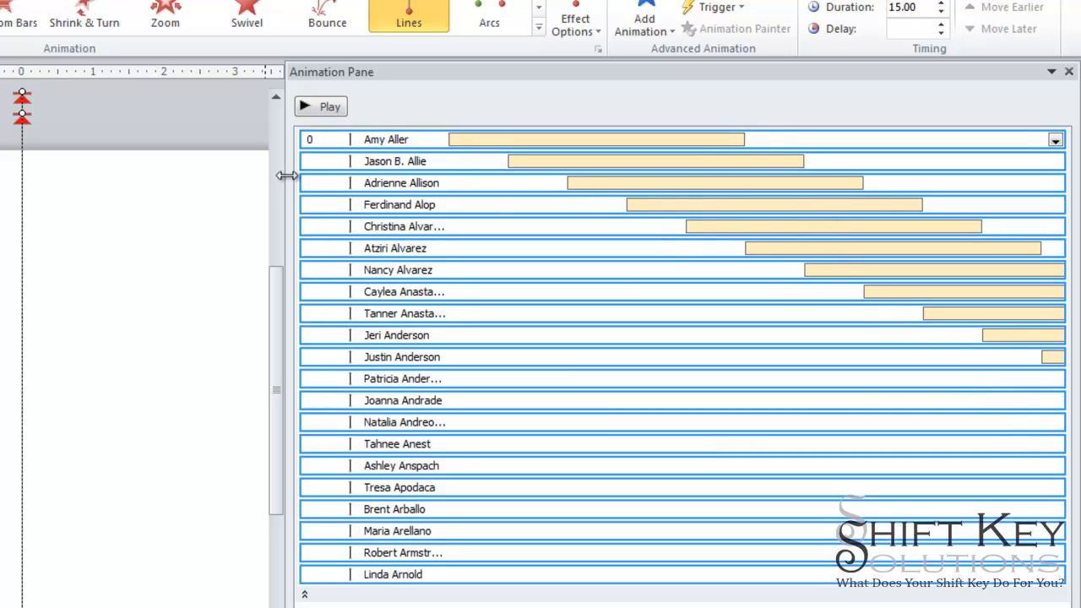
{"action": "left_click_drag", "start_coordinate": [288, 175], "coordinate": [849, 217]}
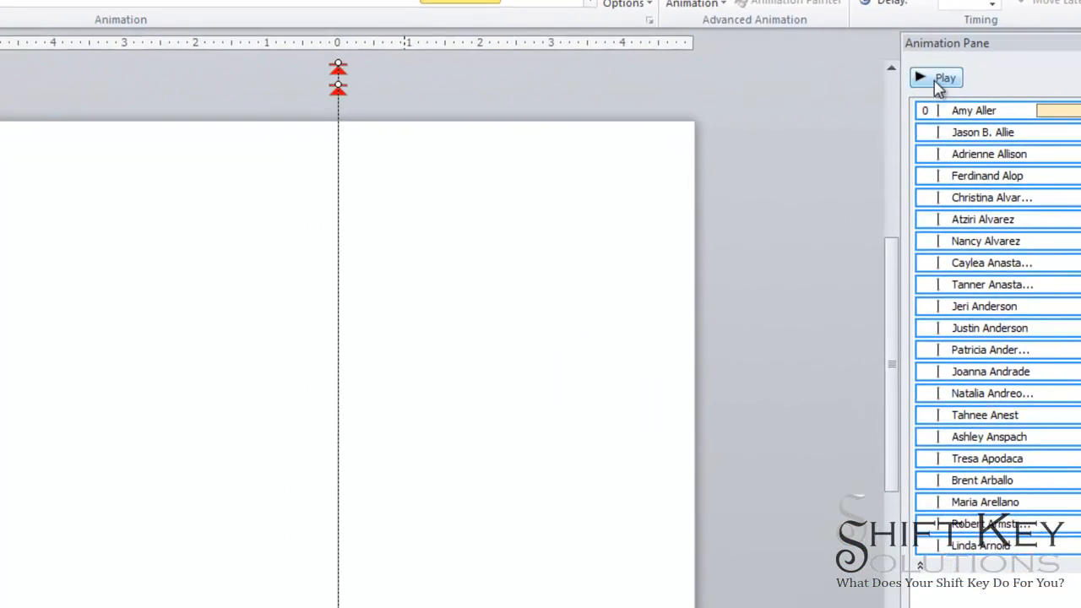
{"action": "left_click", "coordinate": [936, 81]}
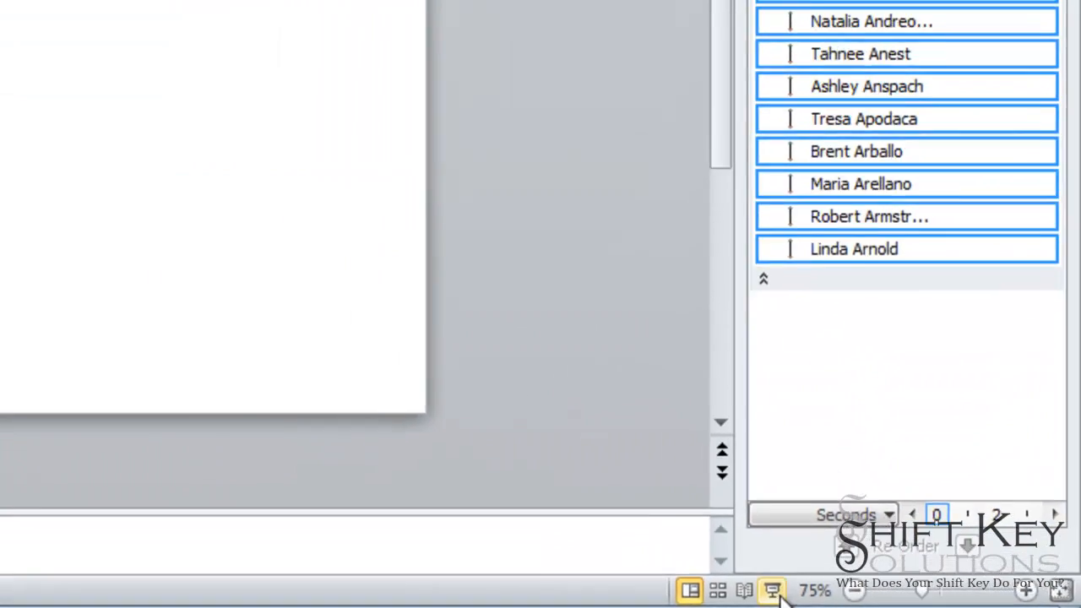
- Start the slide show from the current slide to watch the credits roll
{"action": "left_click", "coordinate": [774, 592]}
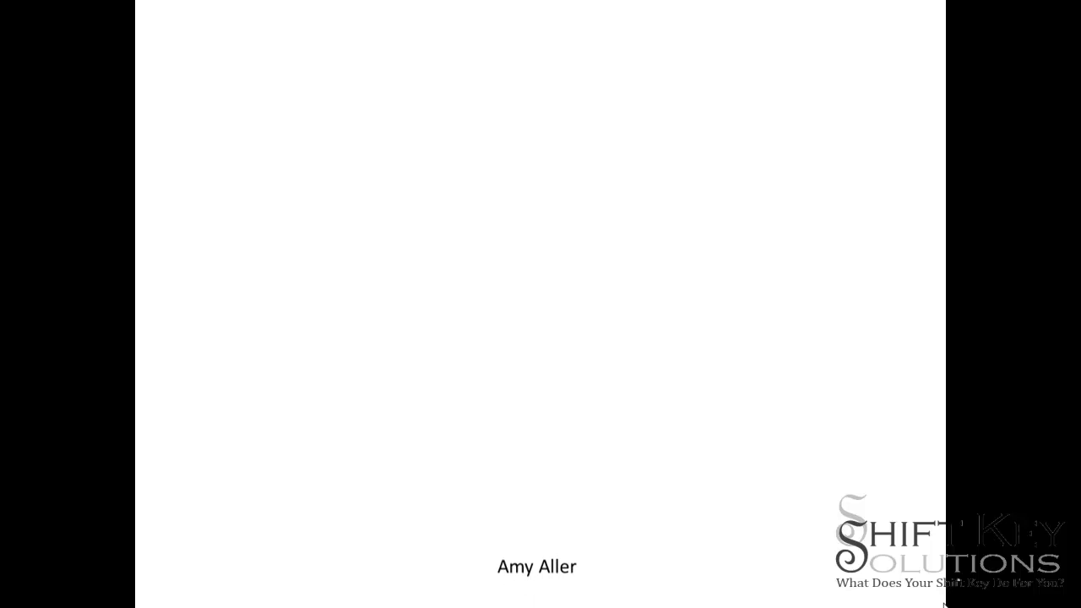